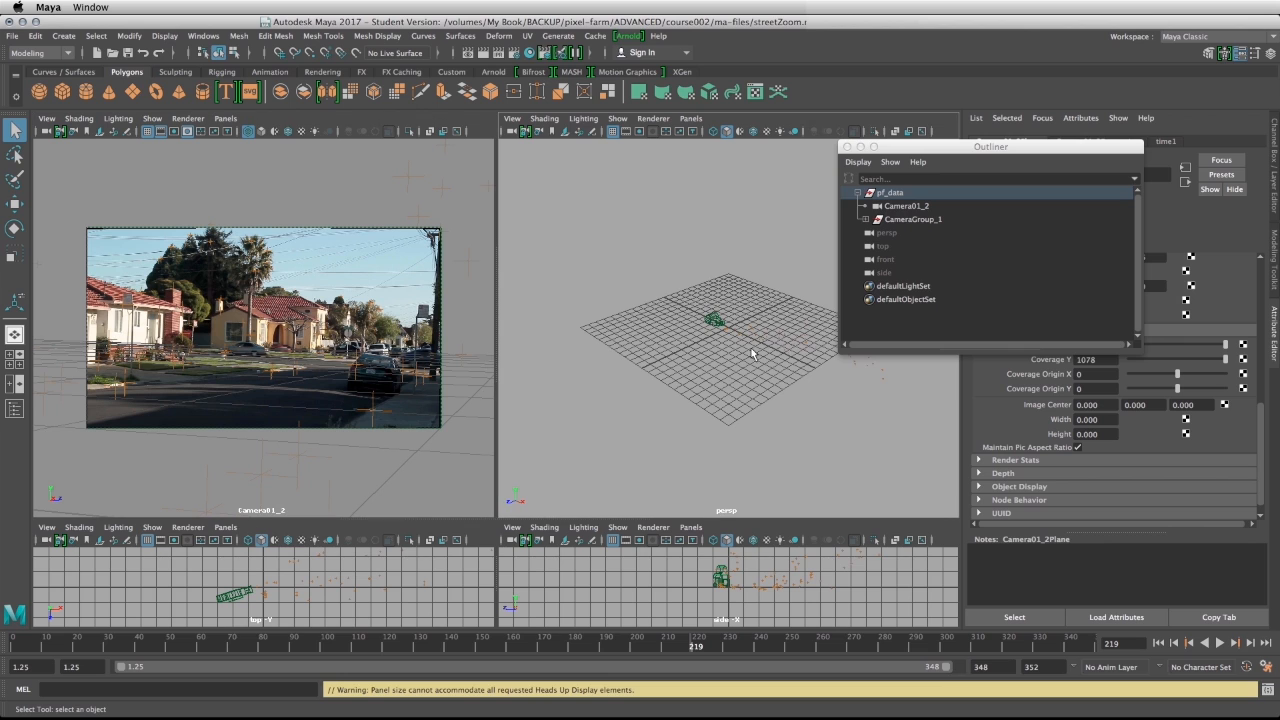
# Step: Create a polygon plane at the origin and scale it to about 13.28 × 8.25 × 3.44 to cover the road
pyautogui.keyDown('alt'); pyautogui.moveTo(783, 349); pyautogui.dragTo(742, 353); pyautogui.keyUp('alt')
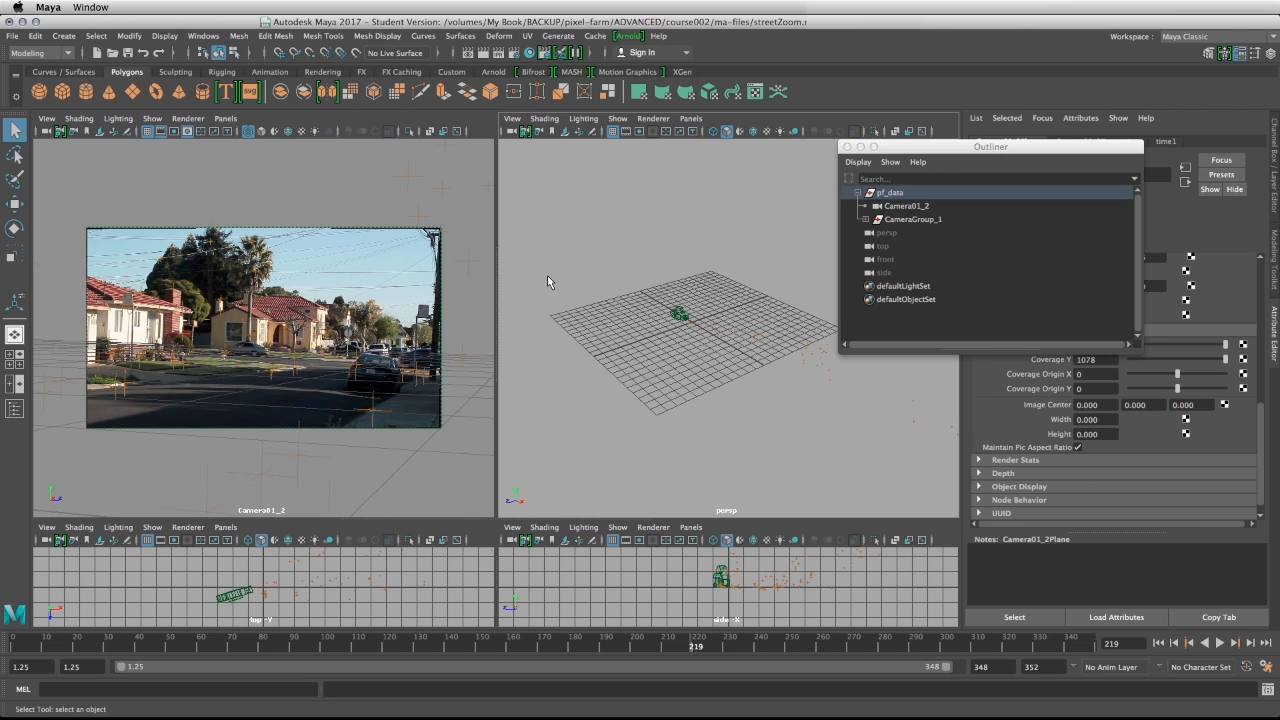
pyautogui.click(133, 92)
pyautogui.press('e')
pyautogui.press('r')
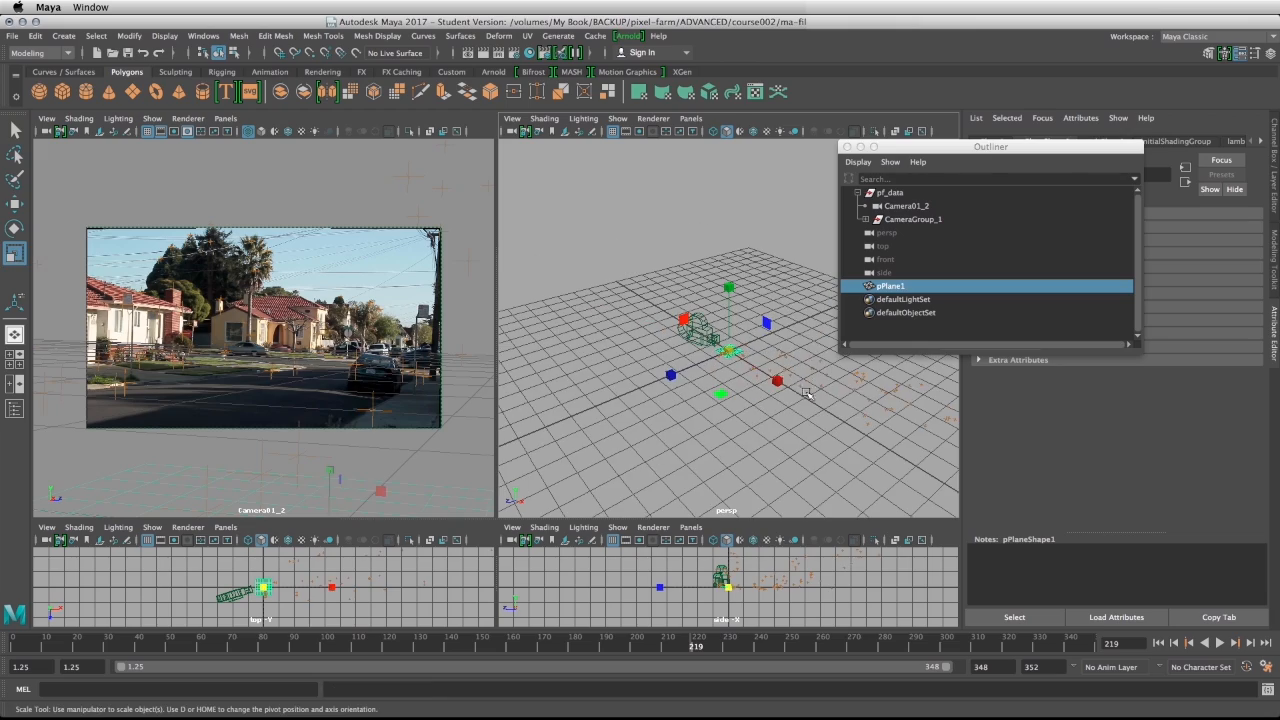
pyautogui.moveTo(730, 351); pyautogui.dragTo(833, 352)
pyautogui.moveTo(671, 375); pyautogui.dragTo(706, 361)
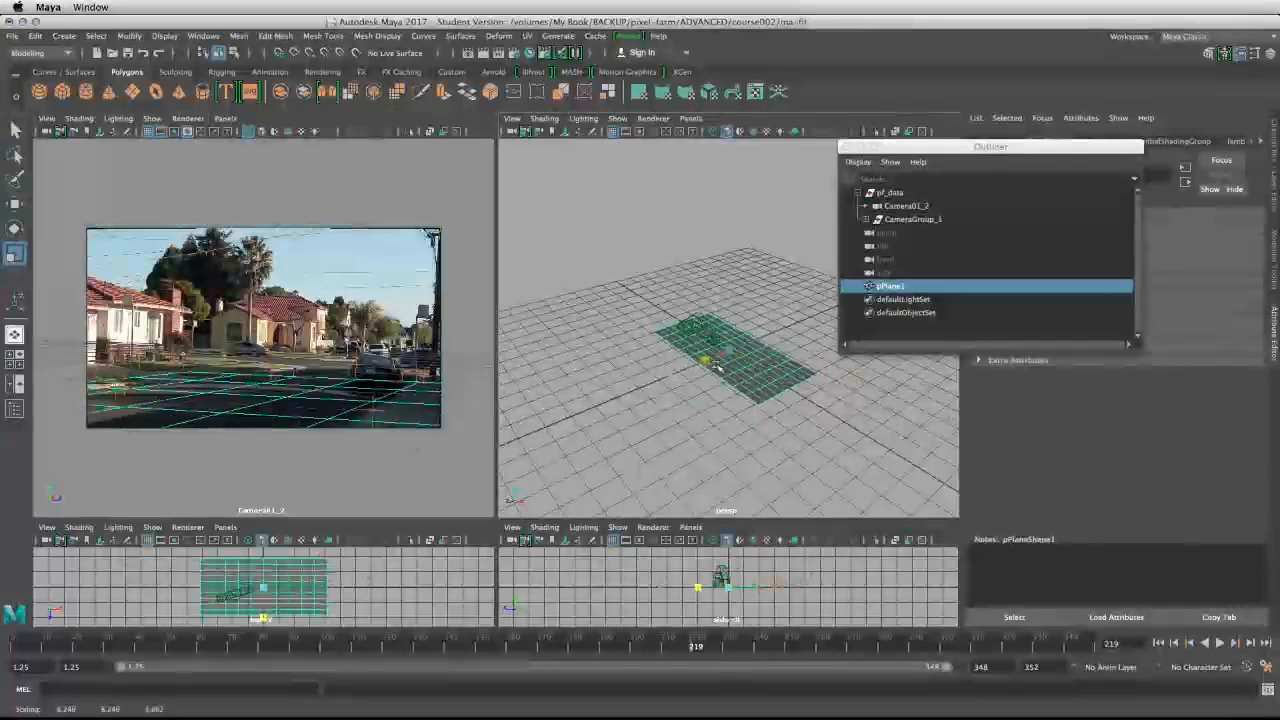
pyautogui.moveTo(778, 382); pyautogui.dragTo(822, 405)
# Step: Set the pf_data group's scale to 2 on all axes and assign the group to a new display layer
pyautogui.click(890, 192)
pyautogui.moveTo(960, 146); pyautogui.dragTo(594, 130)
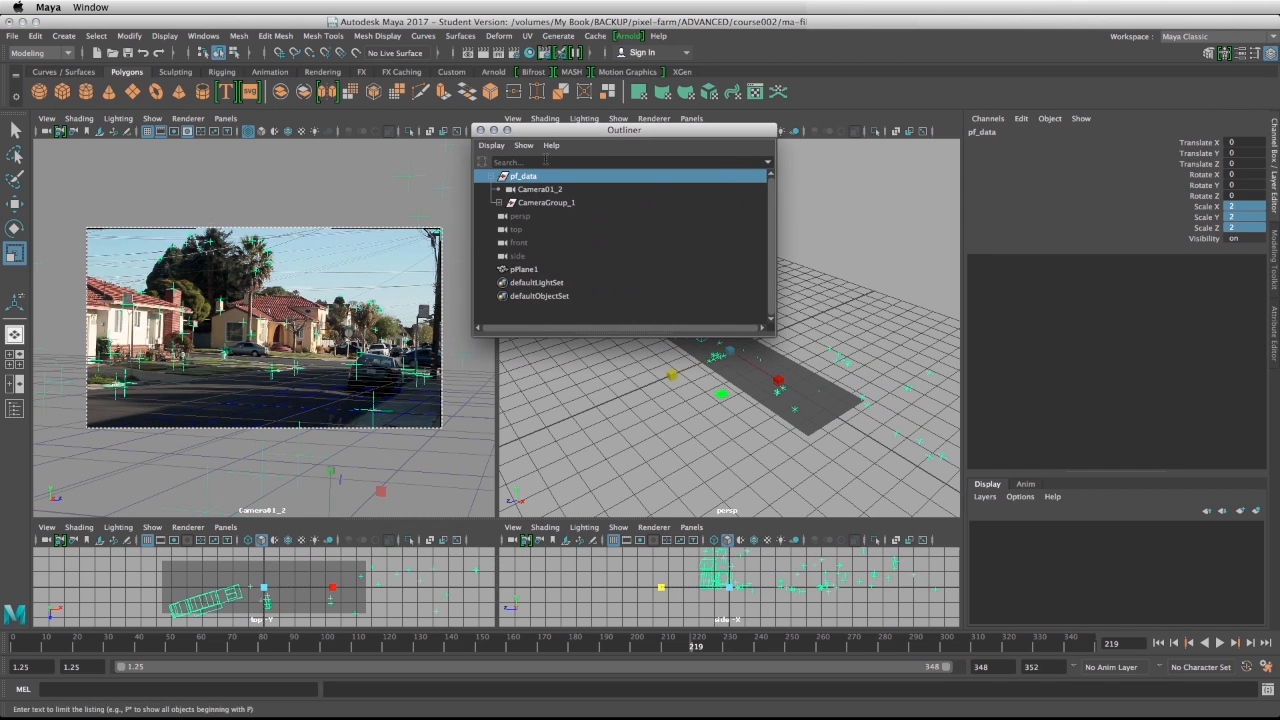
pyautogui.click(1257, 511)
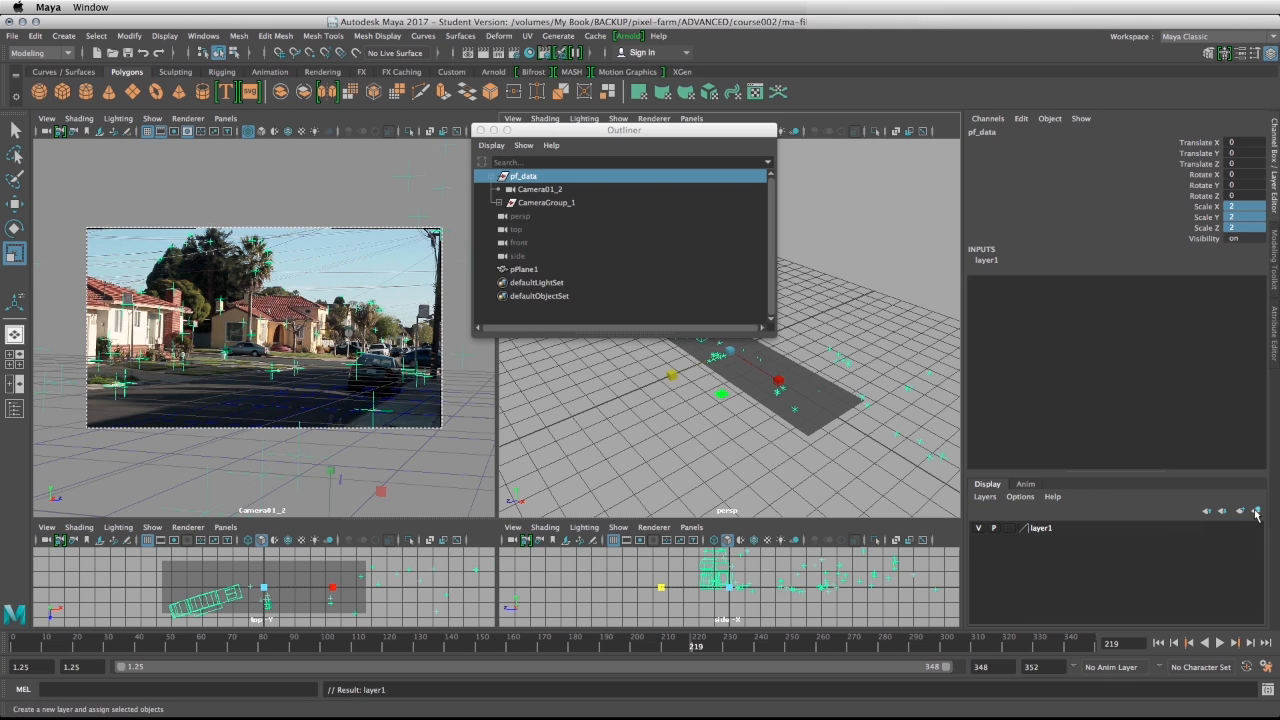
# Step: Switch layer1's colour mode to RGB, choose a bright orange, and save the layer settings
pyautogui.doubleClick(1041, 528)
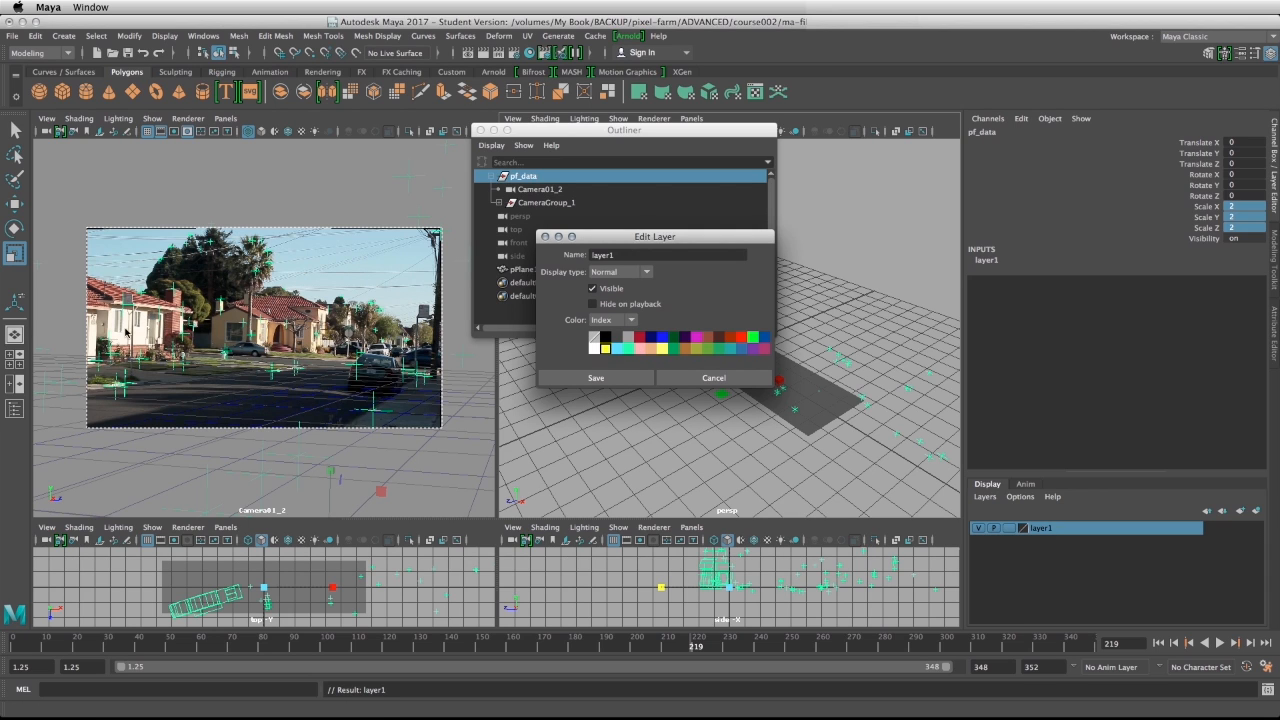
pyautogui.click(607, 320)
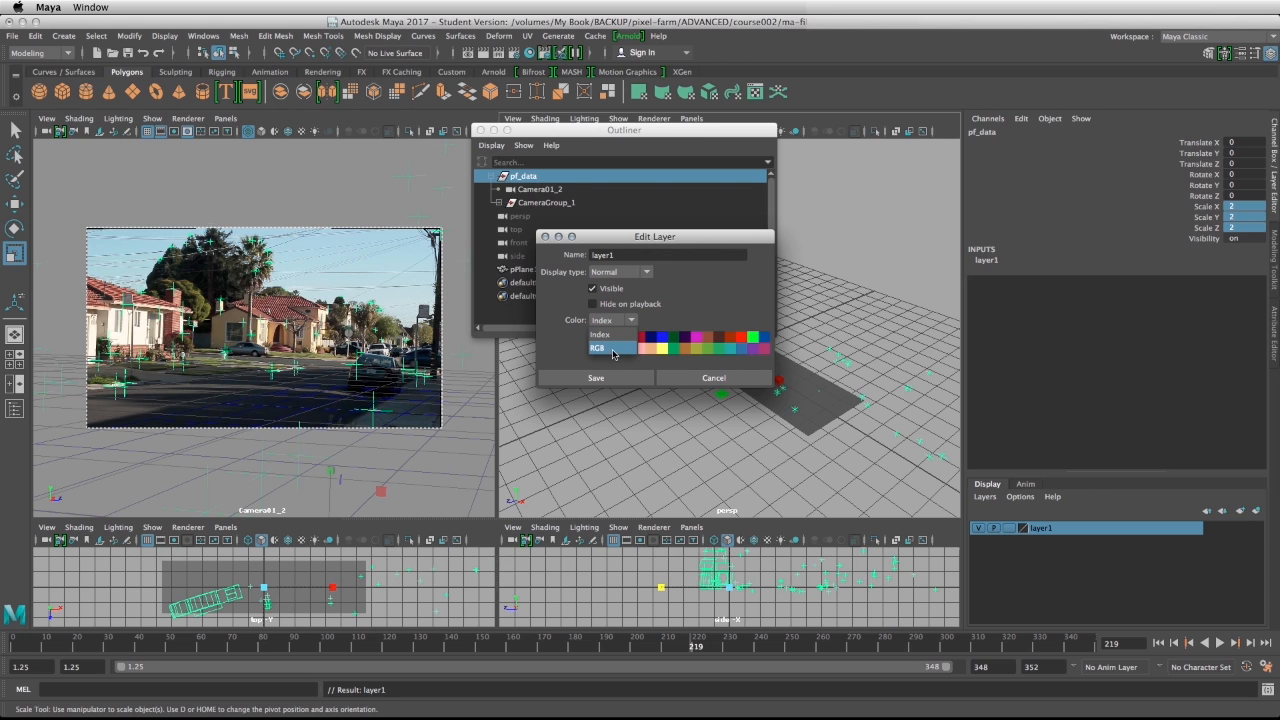
pyautogui.click(614, 349)
pyautogui.click(619, 338)
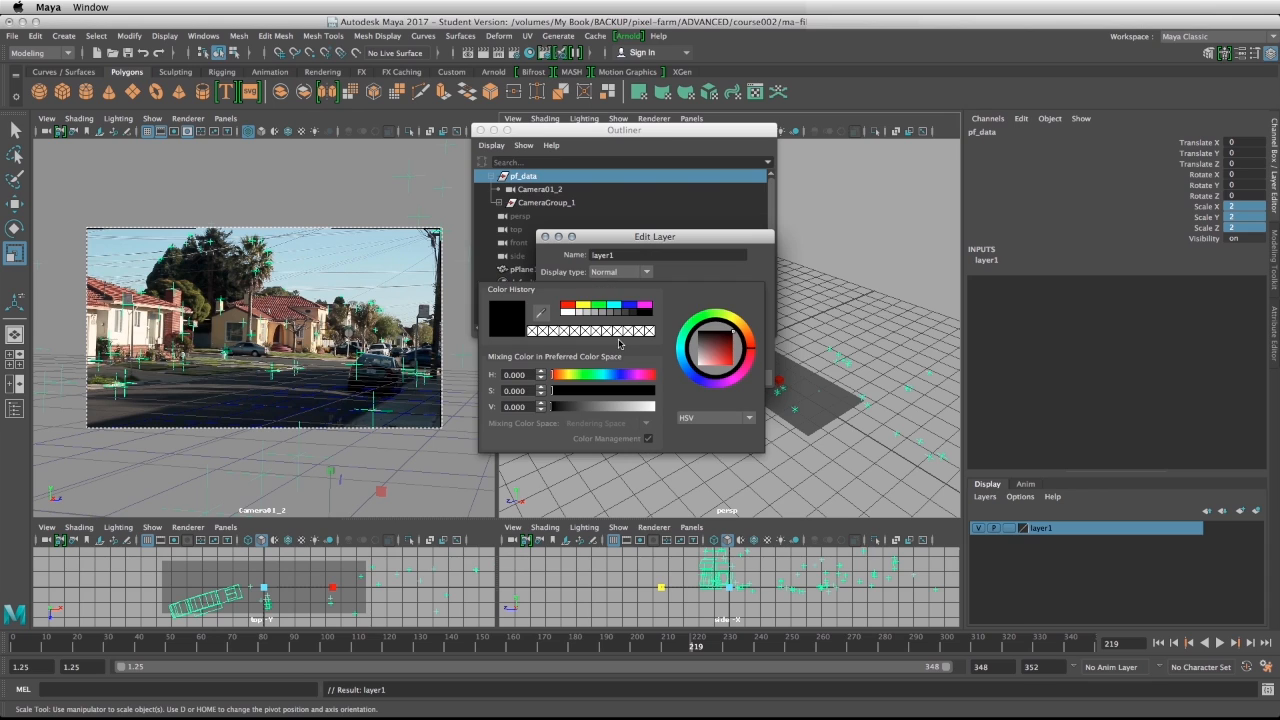
pyautogui.click(718, 358)
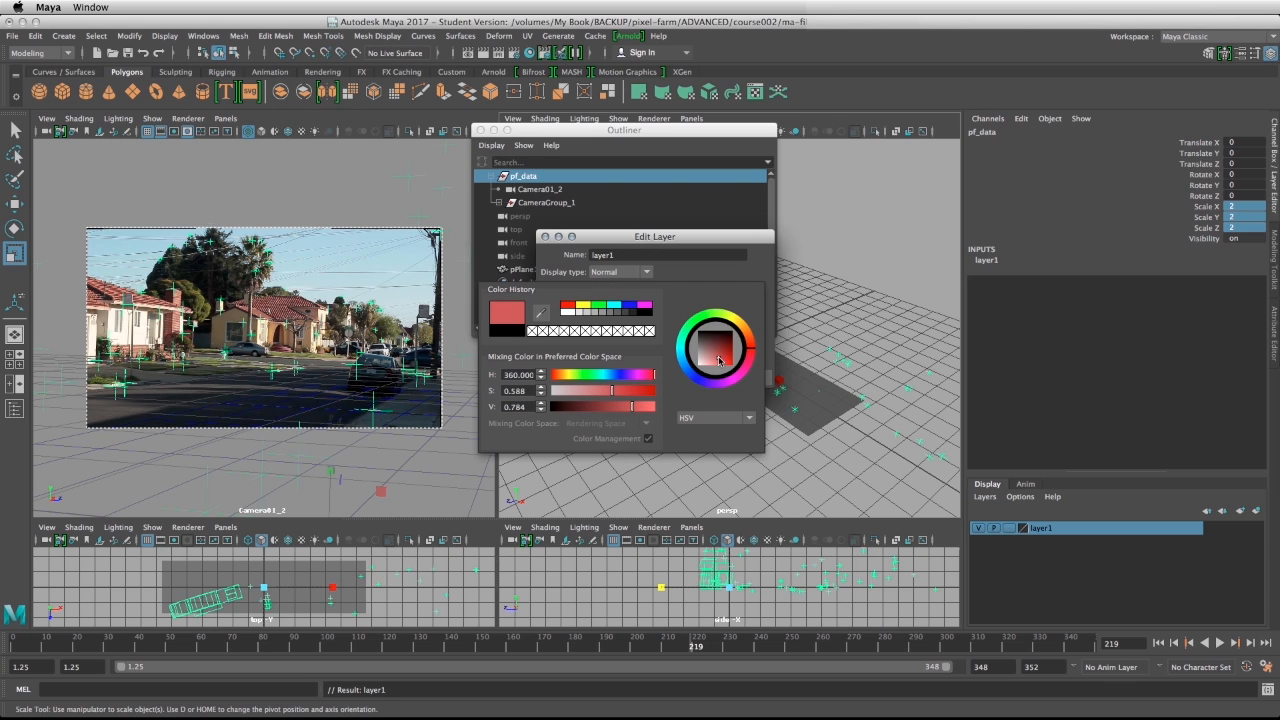
pyautogui.moveTo(718, 360)
pyautogui.mouseDown()
pyautogui.moveTo(708, 366)
pyautogui.moveTo(732, 364)
pyautogui.mouseUp()
pyautogui.click(748, 335)
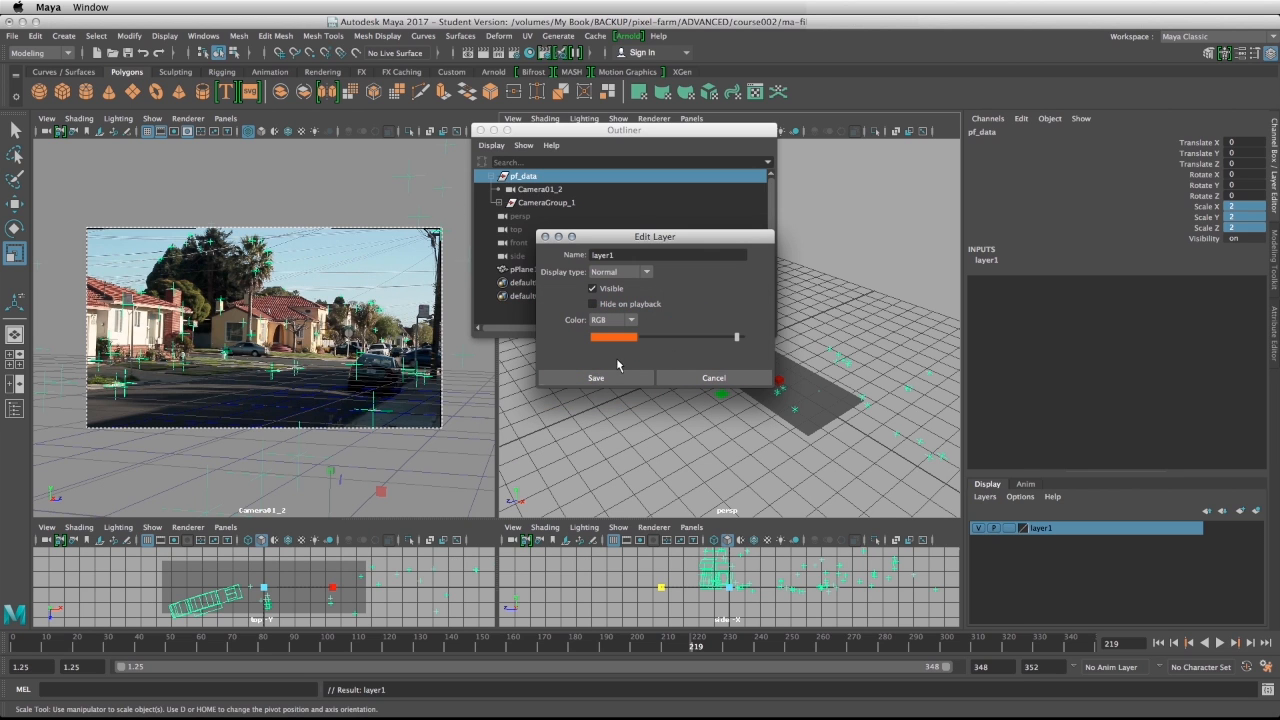
pyautogui.click(598, 375)
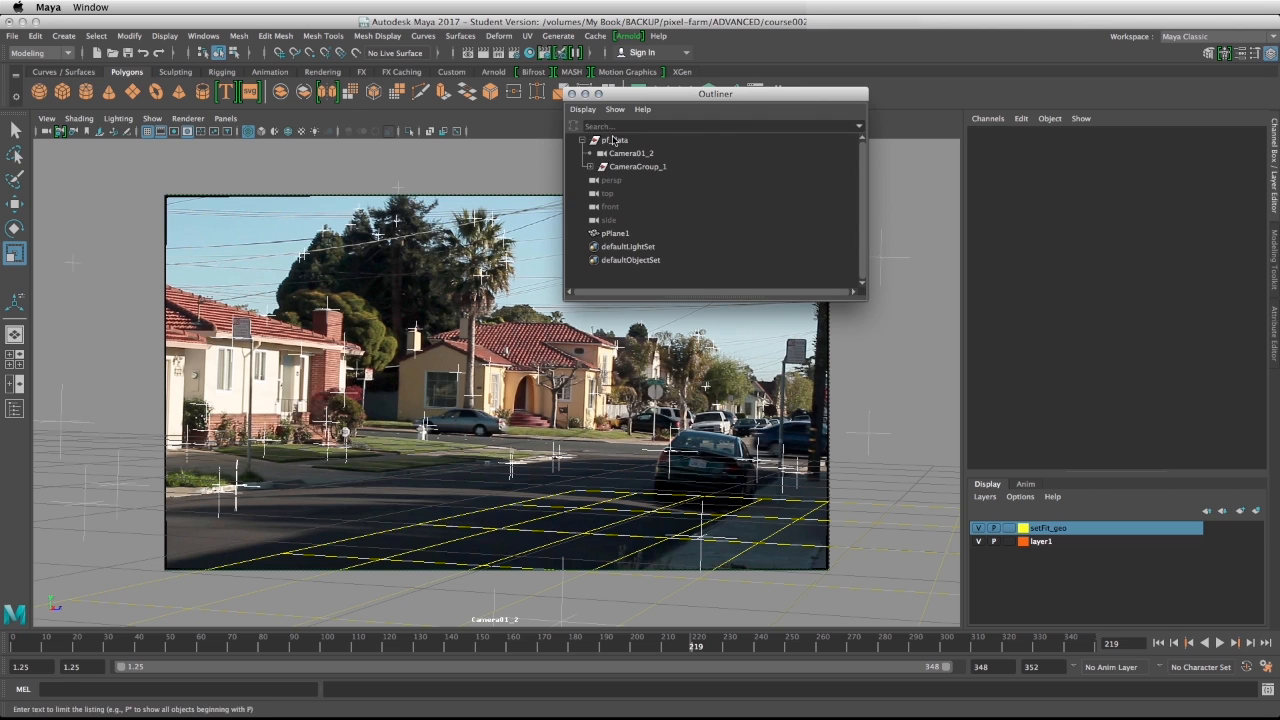
# Step: Move the pf_data group's pivot onto a tracking point at the far end of the road in the camera view
pyautogui.click(614, 140)
pyautogui.press('space')
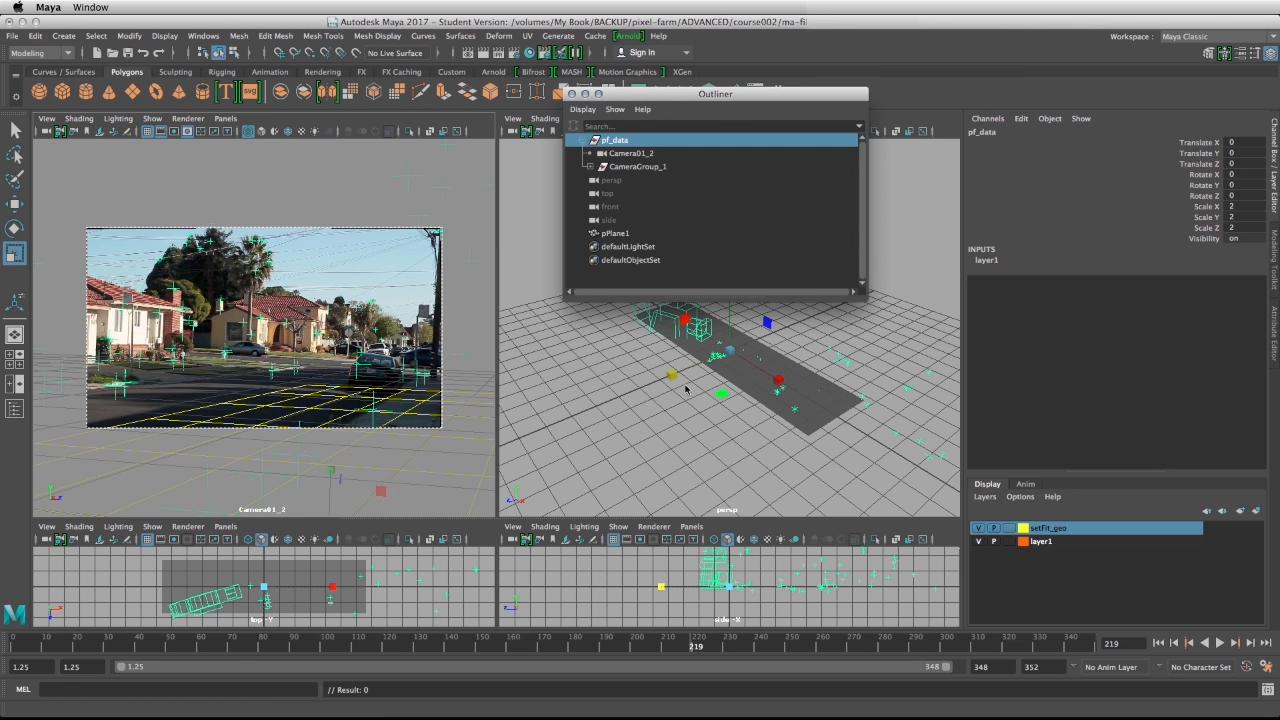
pyautogui.press('w')
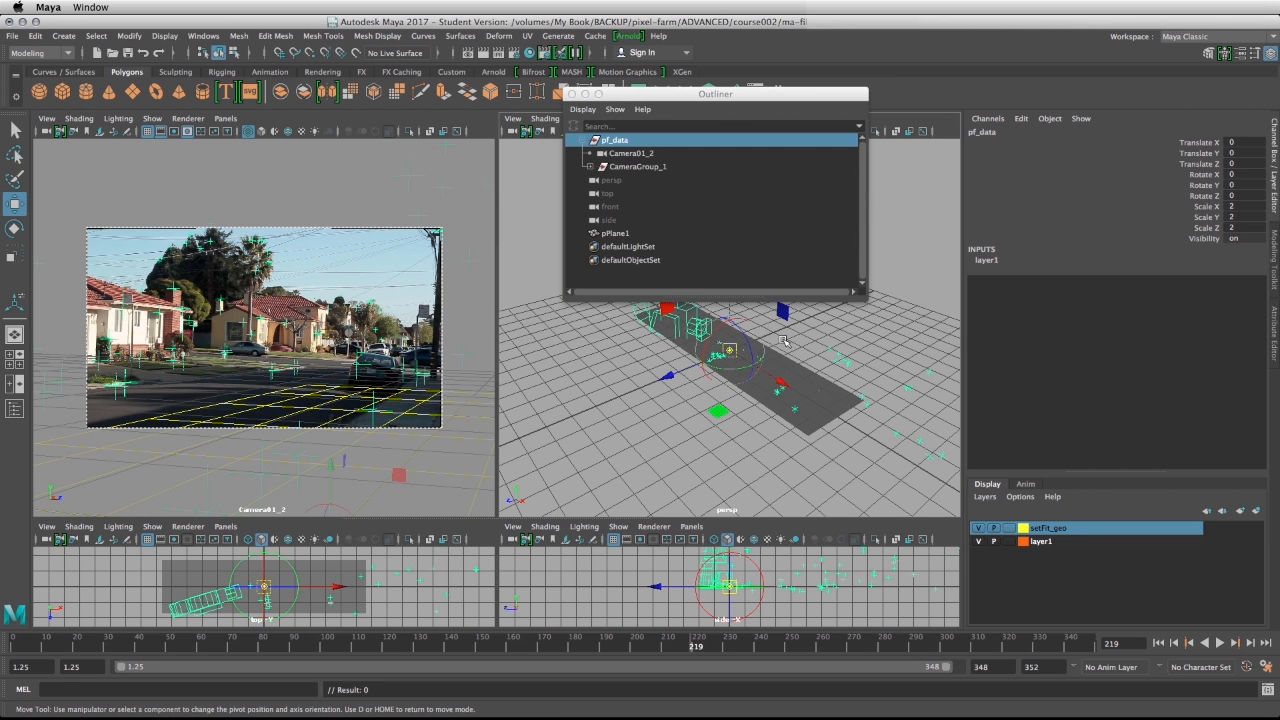
pyautogui.moveTo(729, 350); pyautogui.dragTo(761, 360)
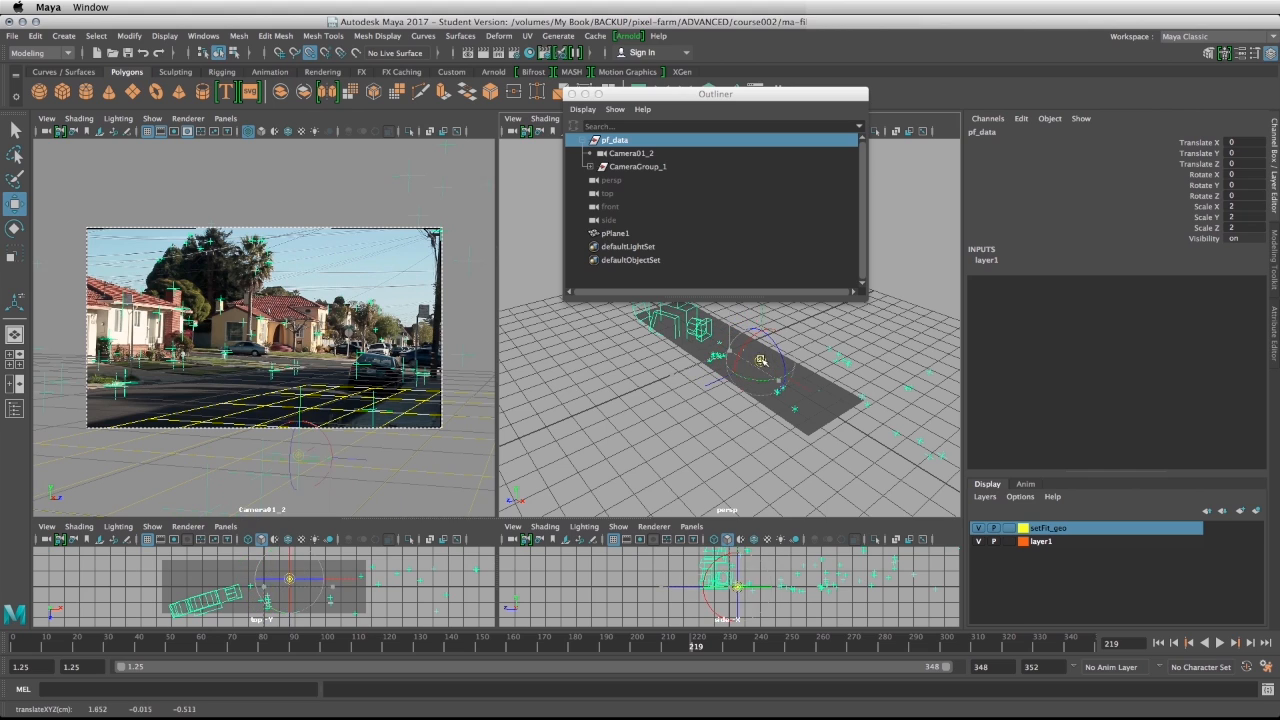
pyautogui.click(299, 372)
pyautogui.press('d')
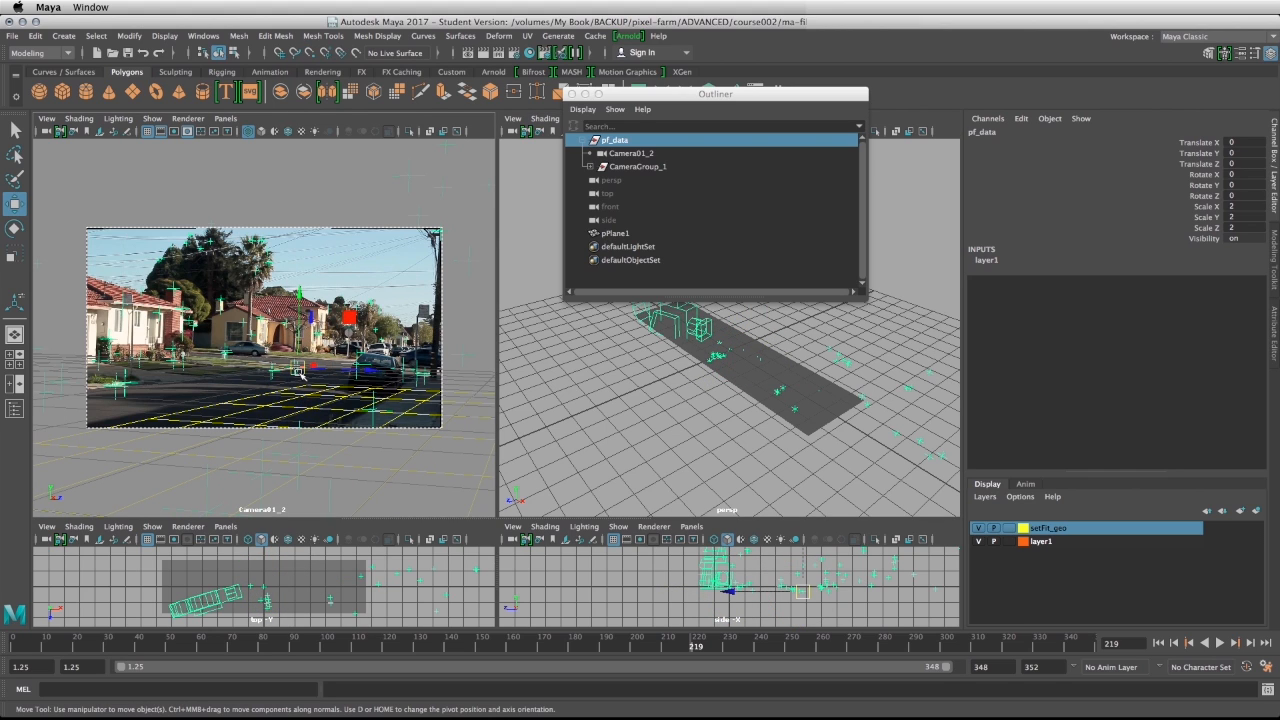
# Step: Snap the pf_data group from its tracking-point pivot to the plane's far corner vertex
pyautogui.click(630, 146)
pyautogui.press('f')
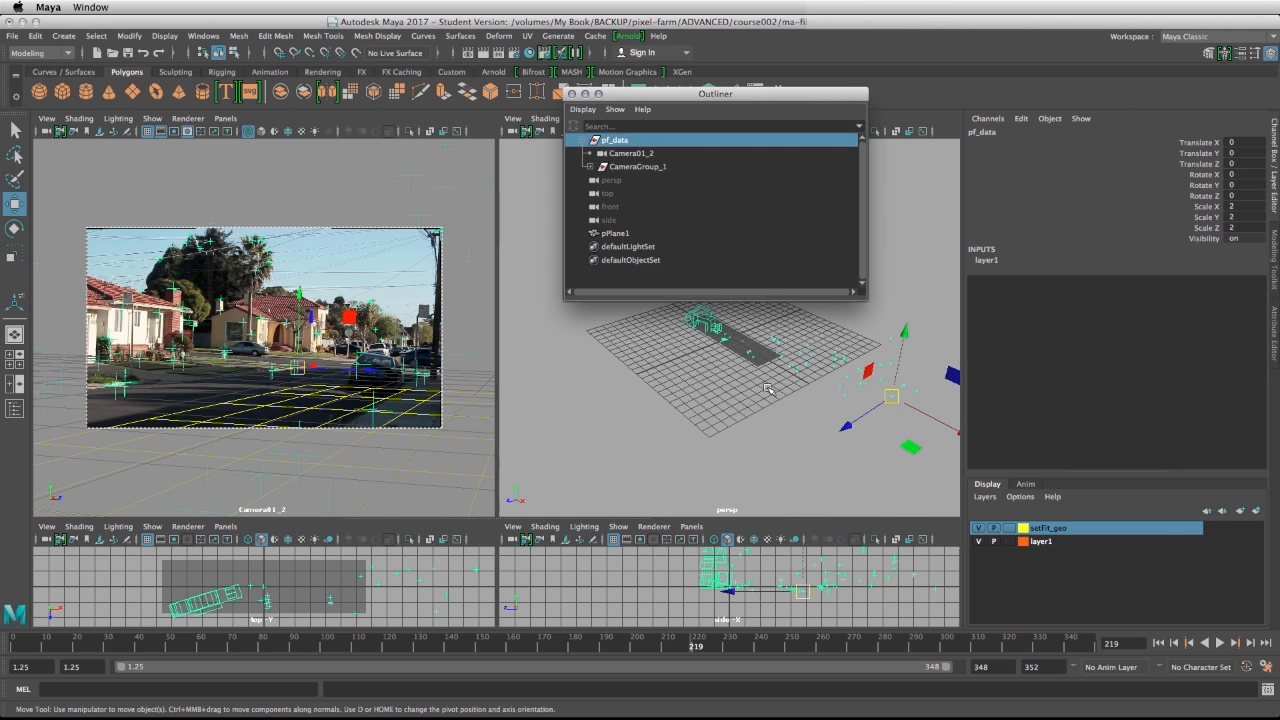
pyautogui.press('v')
pyautogui.moveTo(891, 398); pyautogui.dragTo(786, 366)
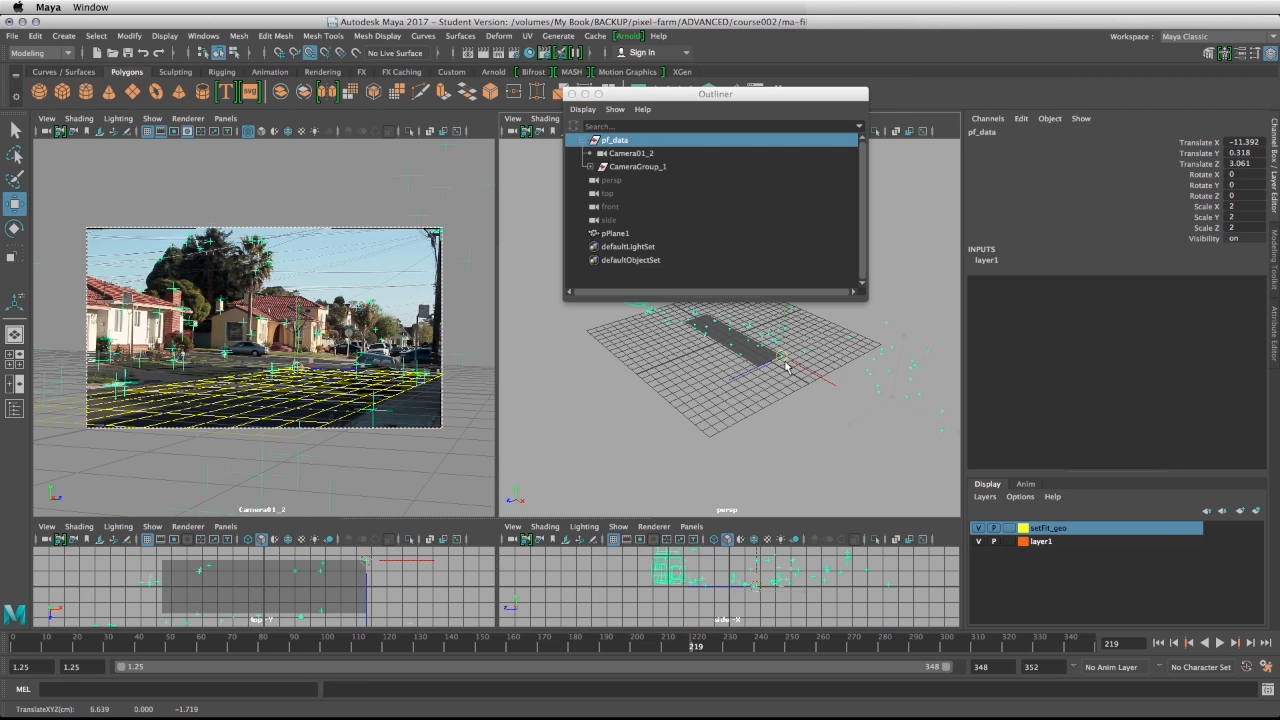
pyautogui.keyDown('alt'); pyautogui.moveTo(786, 367); pyautogui.dragTo(859, 404, button='right'); pyautogui.keyUp('alt')
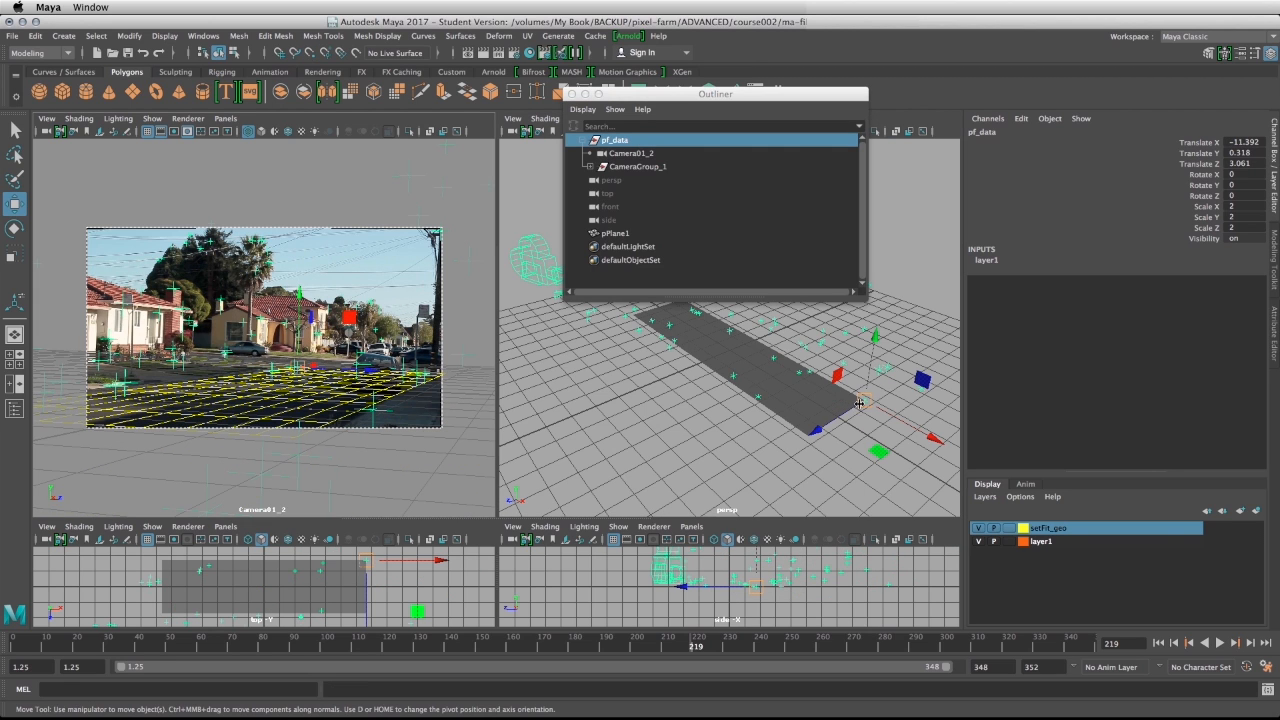
# Step: Compare the plane with the road in the Camera01_2 view, then reselect pf_data and hide that view's grid
pyautogui.click(810, 411)
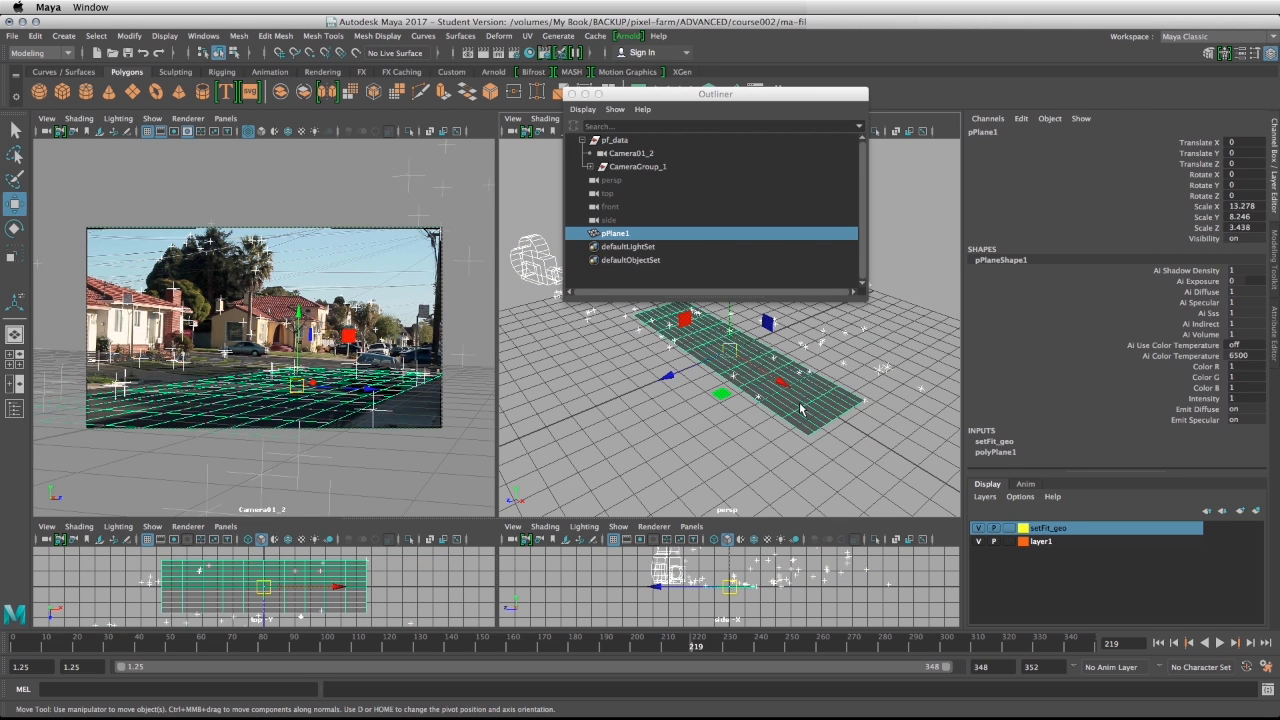
pyautogui.press('space')
pyautogui.press('space')
pyautogui.press('space')
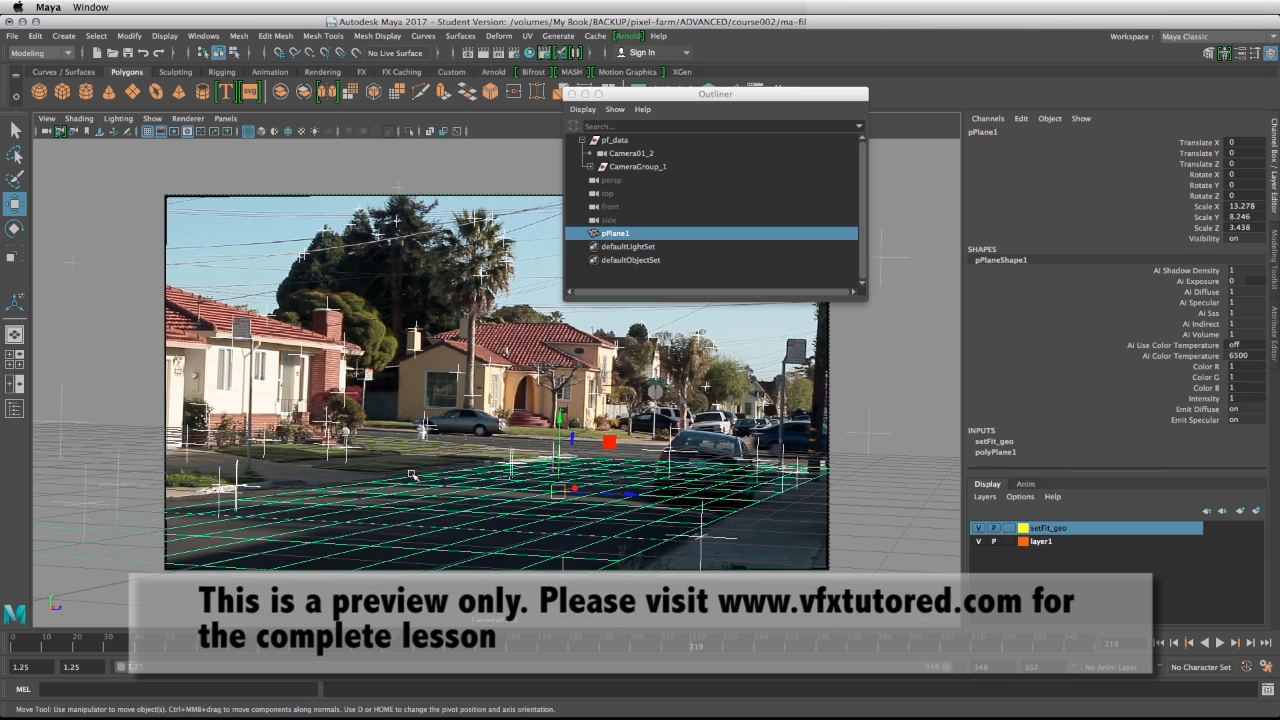
pyautogui.click(621, 141)
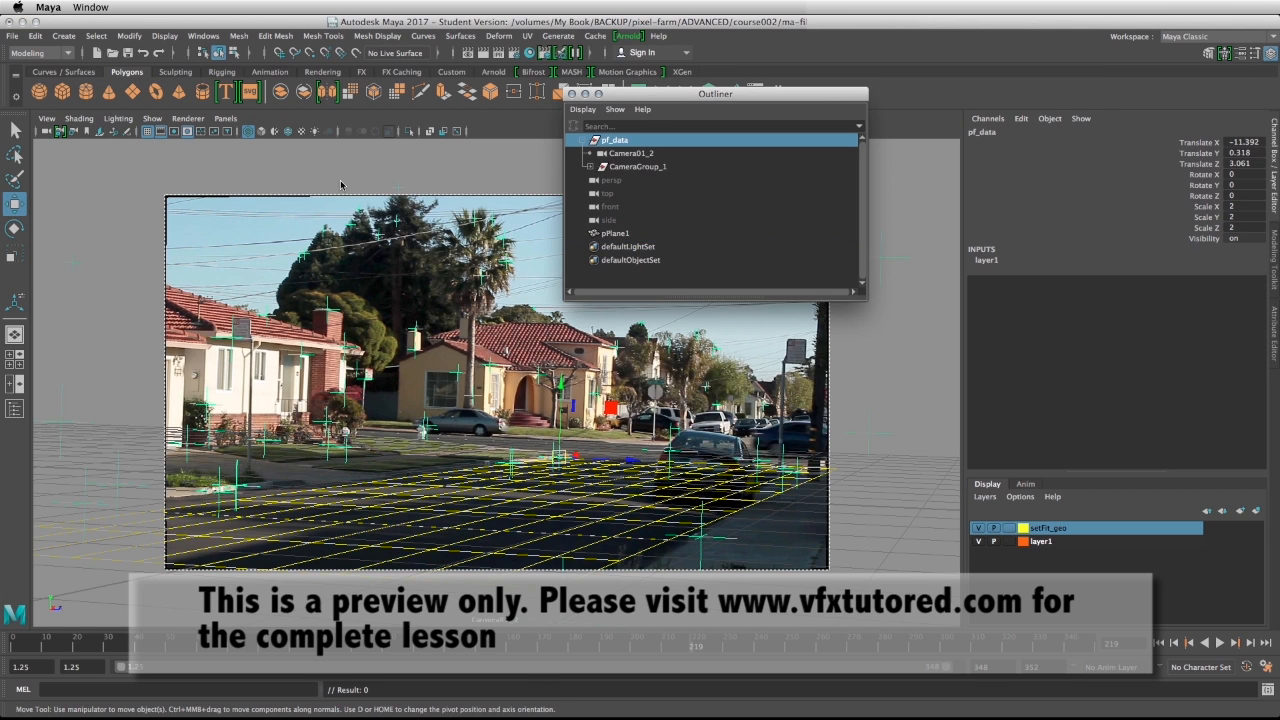
pyautogui.click(148, 132)
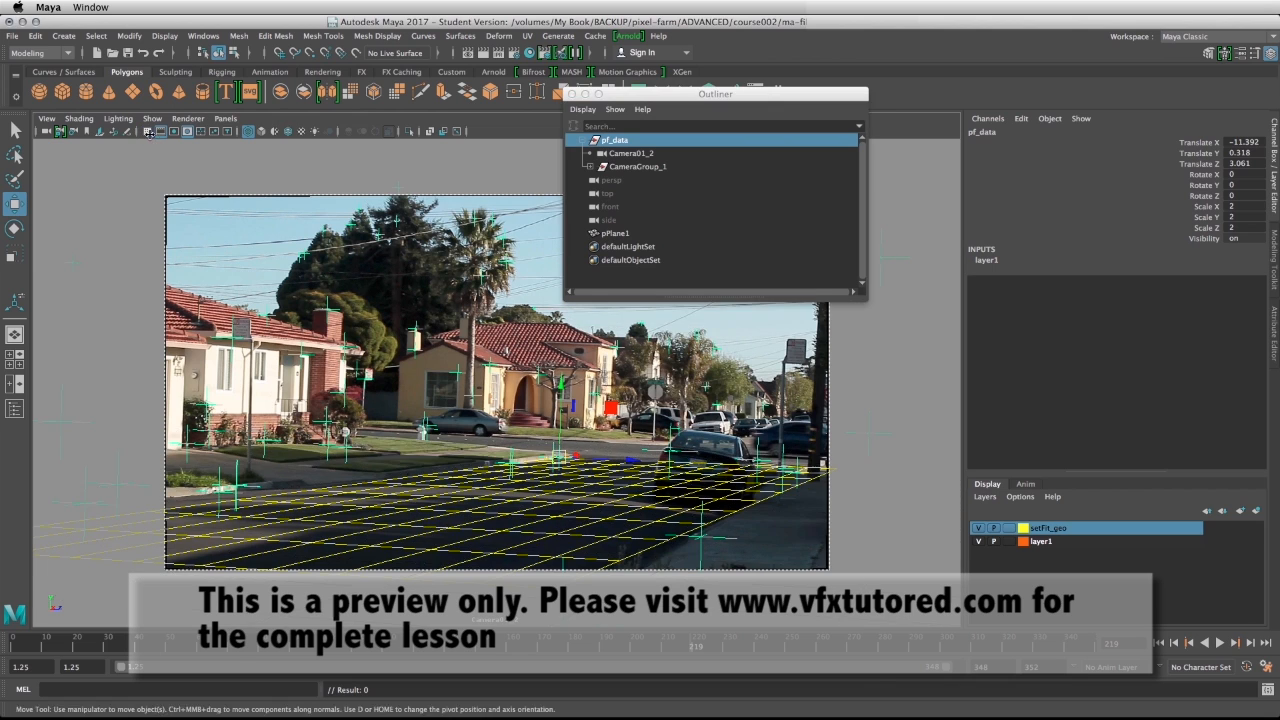
# Step: Rotate the pf_data group to about X 0.28, Y -3.54, Z 0.35 and nudge it along its Z axis
pyautogui.press('space')
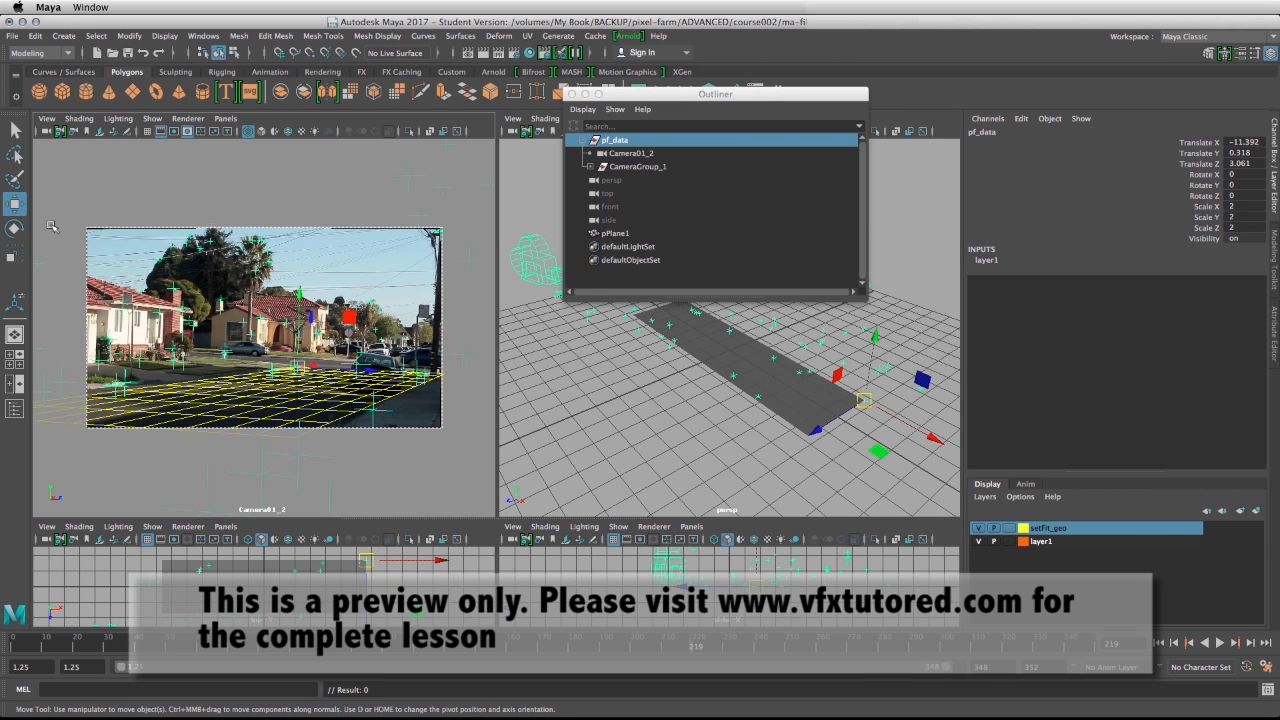
pyautogui.click(14, 228)
pyautogui.moveTo(838, 440); pyautogui.dragTo(842, 449)
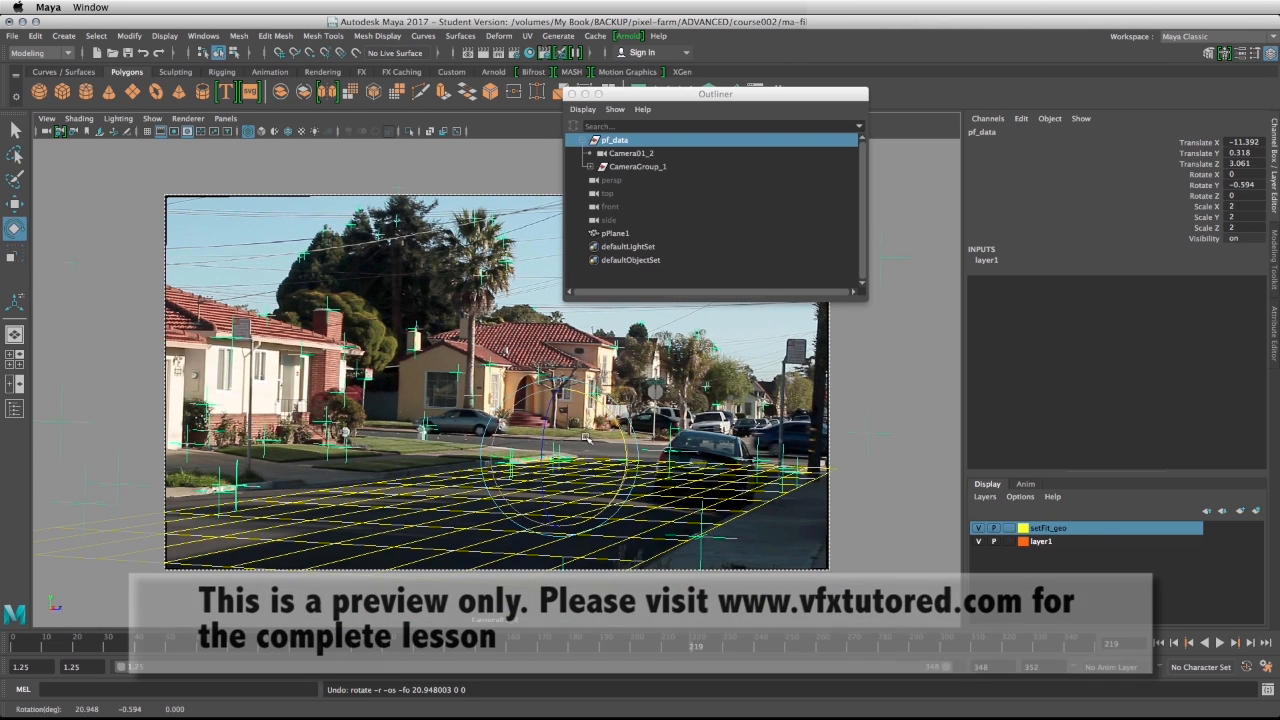
pyautogui.press('space')
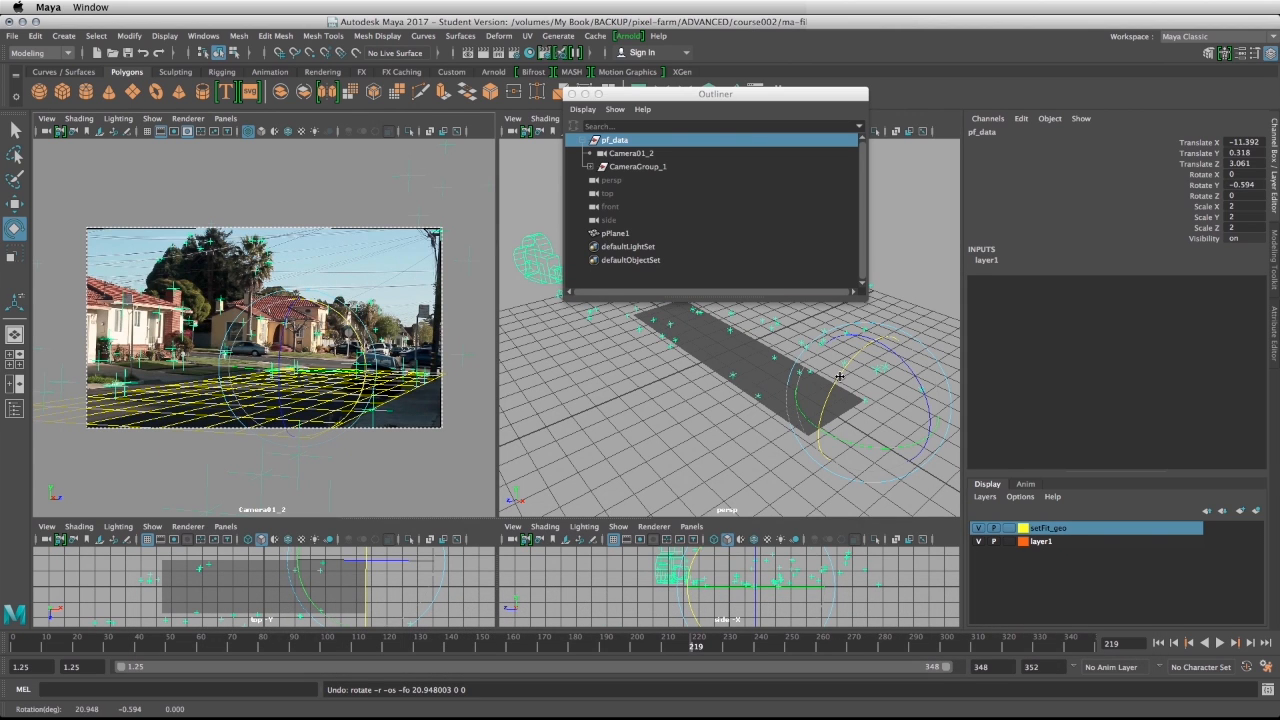
pyautogui.moveTo(840, 376); pyautogui.dragTo(847, 374)
pyautogui.moveTo(930, 384); pyautogui.dragTo(930, 389)
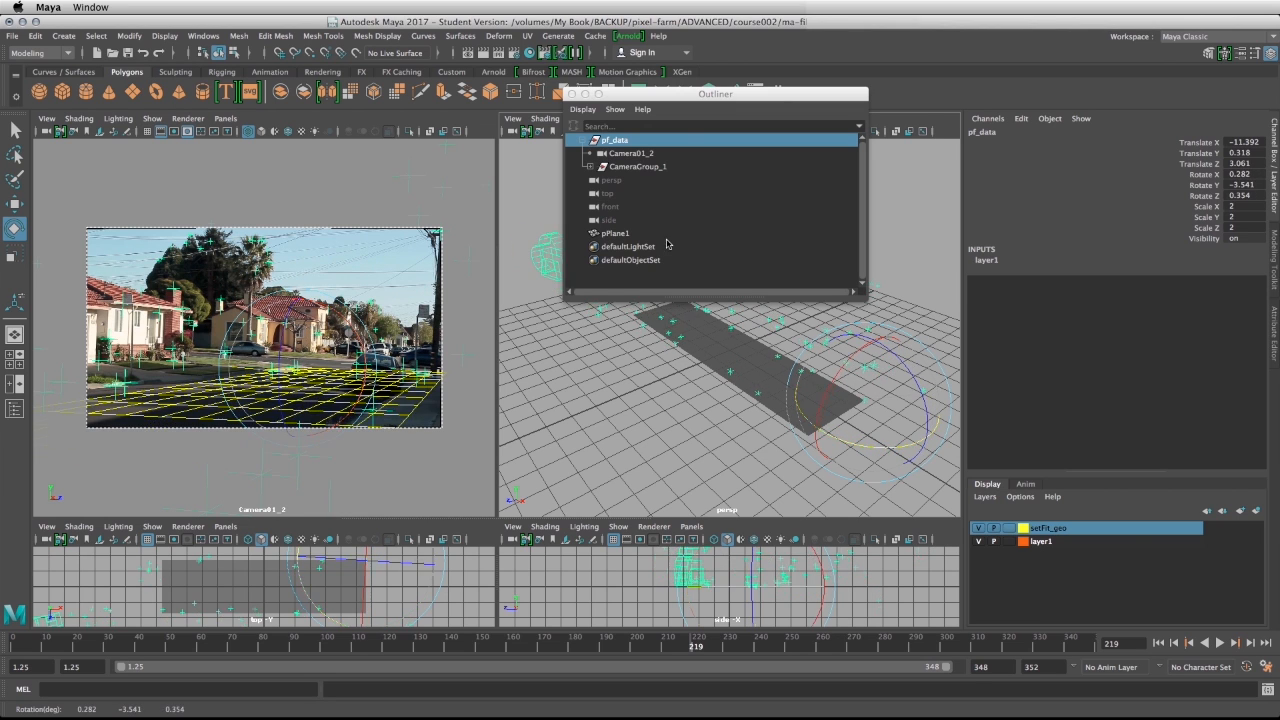
pyautogui.click(14, 204)
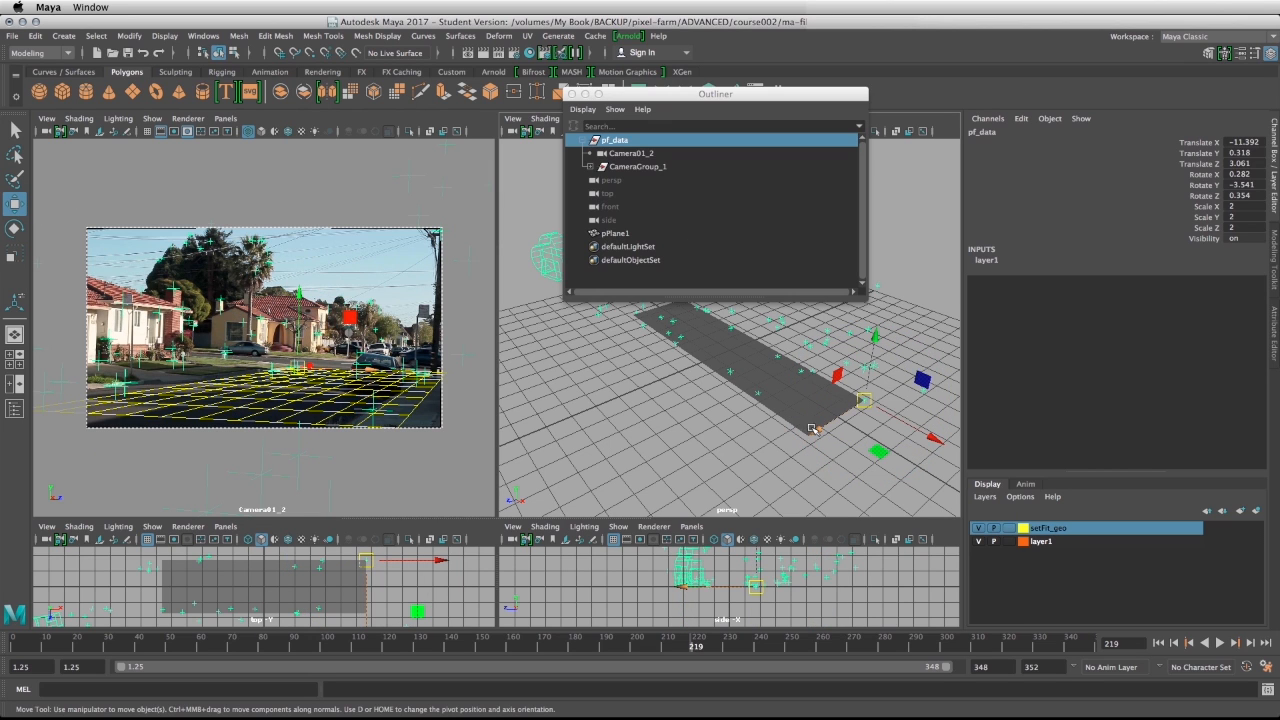
pyautogui.moveTo(817, 430); pyautogui.dragTo(816, 432)
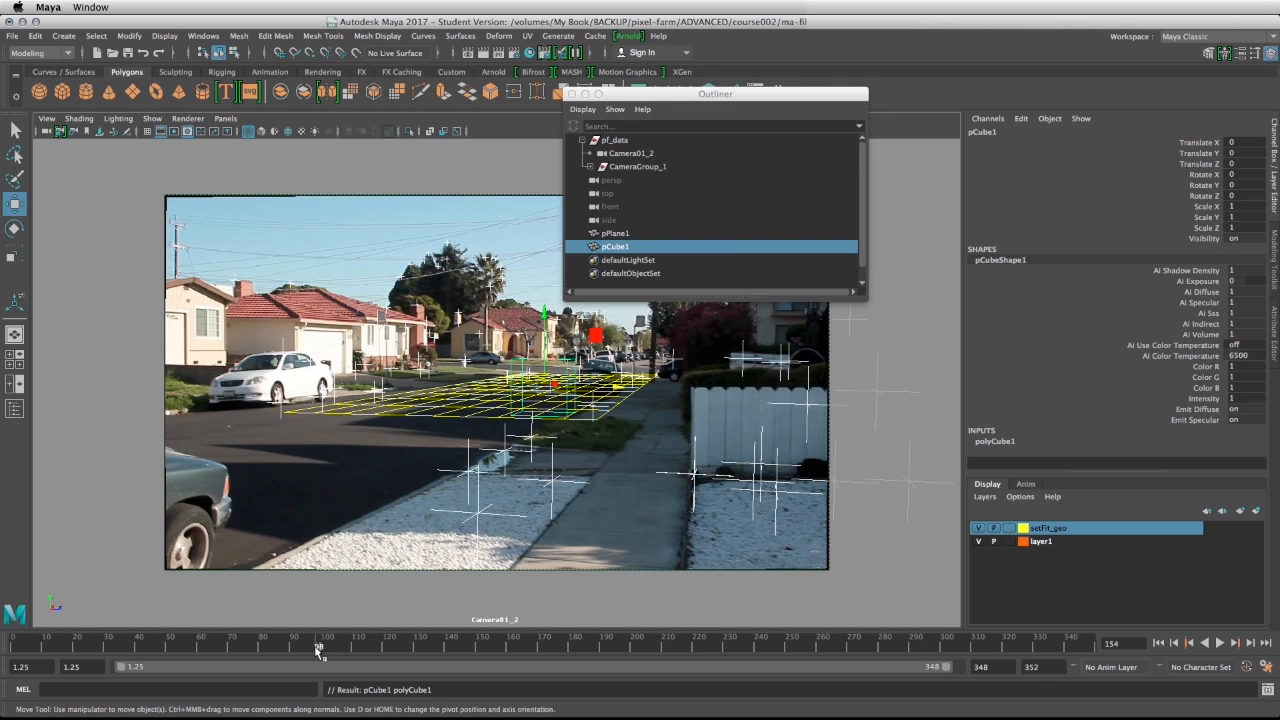
# Step: At frame 192, raise the cube and move it beyond the plane's end to about X 8.2, Y 0.72, Z -3.28
pyautogui.moveTo(320, 651)
pyautogui.mouseDown()
pyautogui.moveTo(58, 657)
pyautogui.moveTo(835, 640)
pyautogui.moveTo(612, 654)
pyautogui.mouseUp()
pyautogui.moveTo(575, 453); pyautogui.dragTo(552, 320)
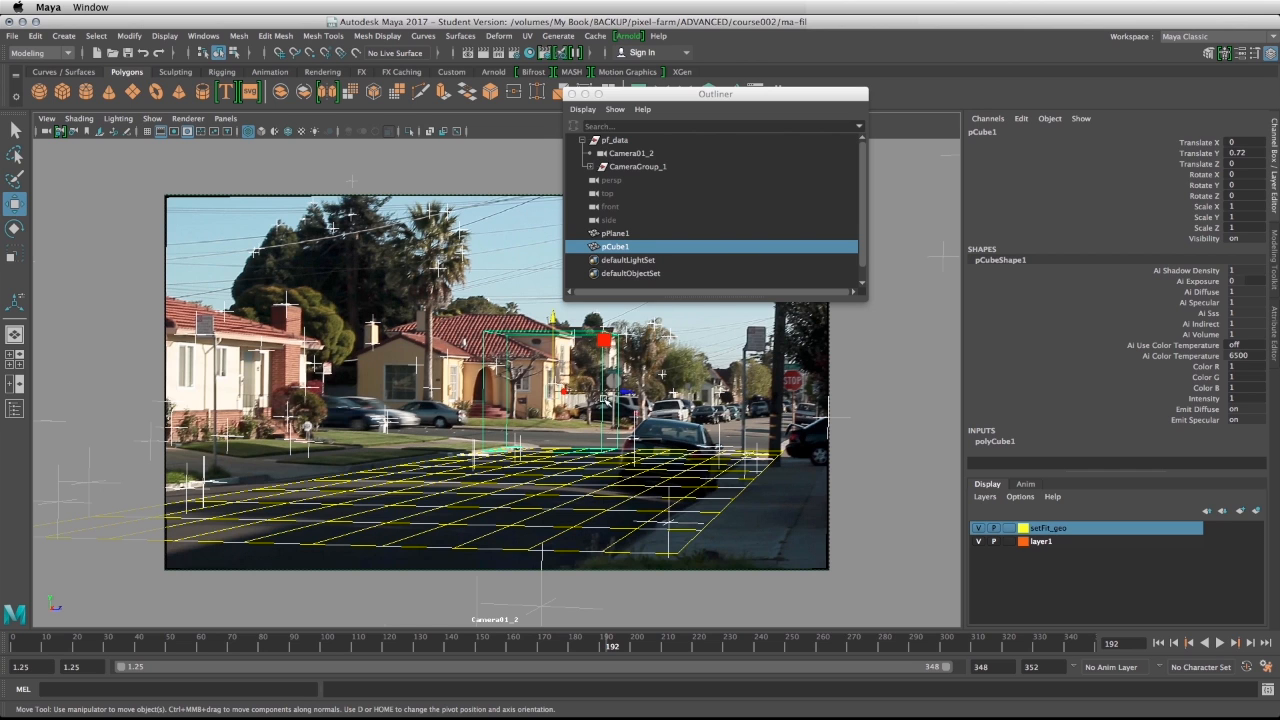
pyautogui.press('space')
pyautogui.moveTo(784, 370); pyautogui.dragTo(981, 435)
pyautogui.moveTo(831, 450); pyautogui.dragTo(879, 420)
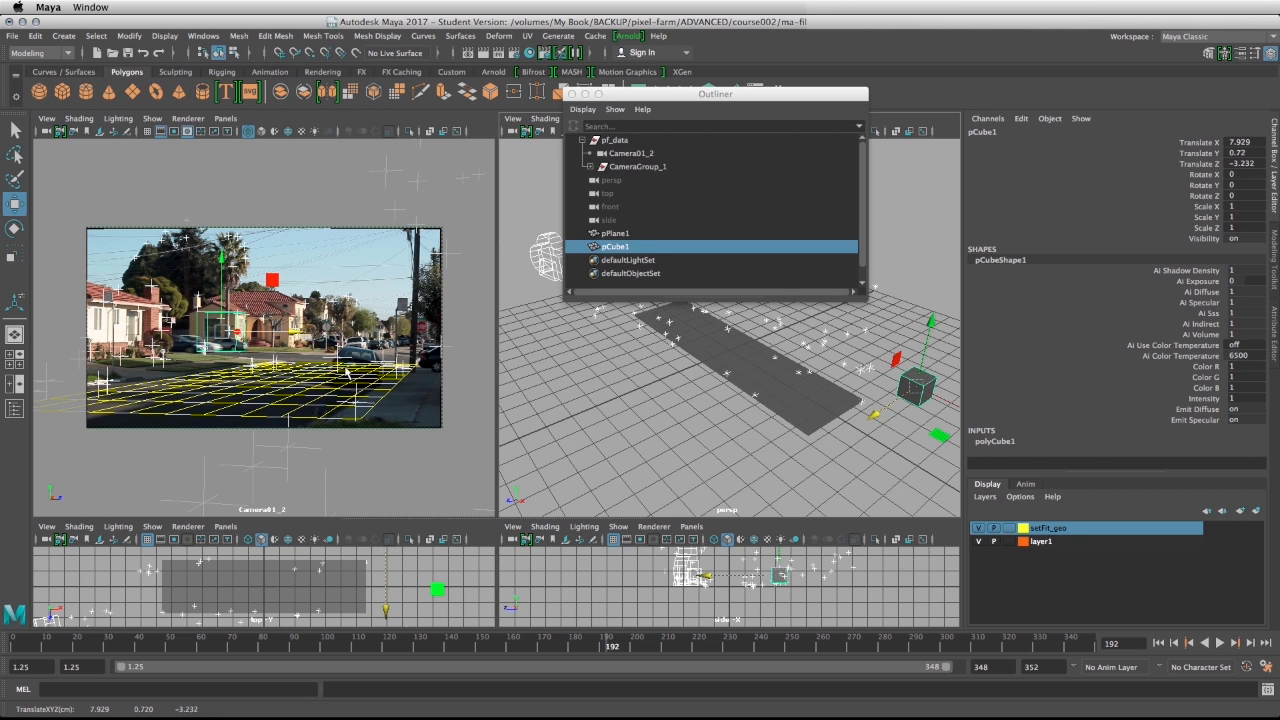
pyautogui.press('space')
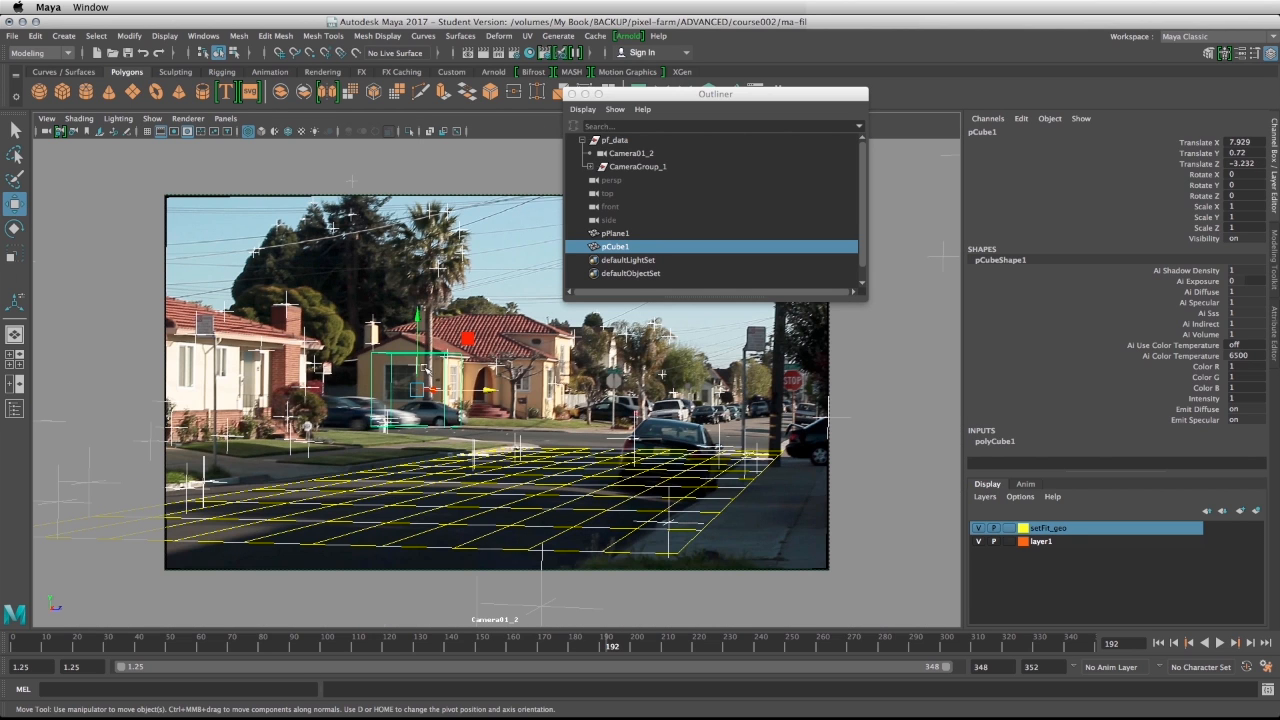
pyautogui.press('space')
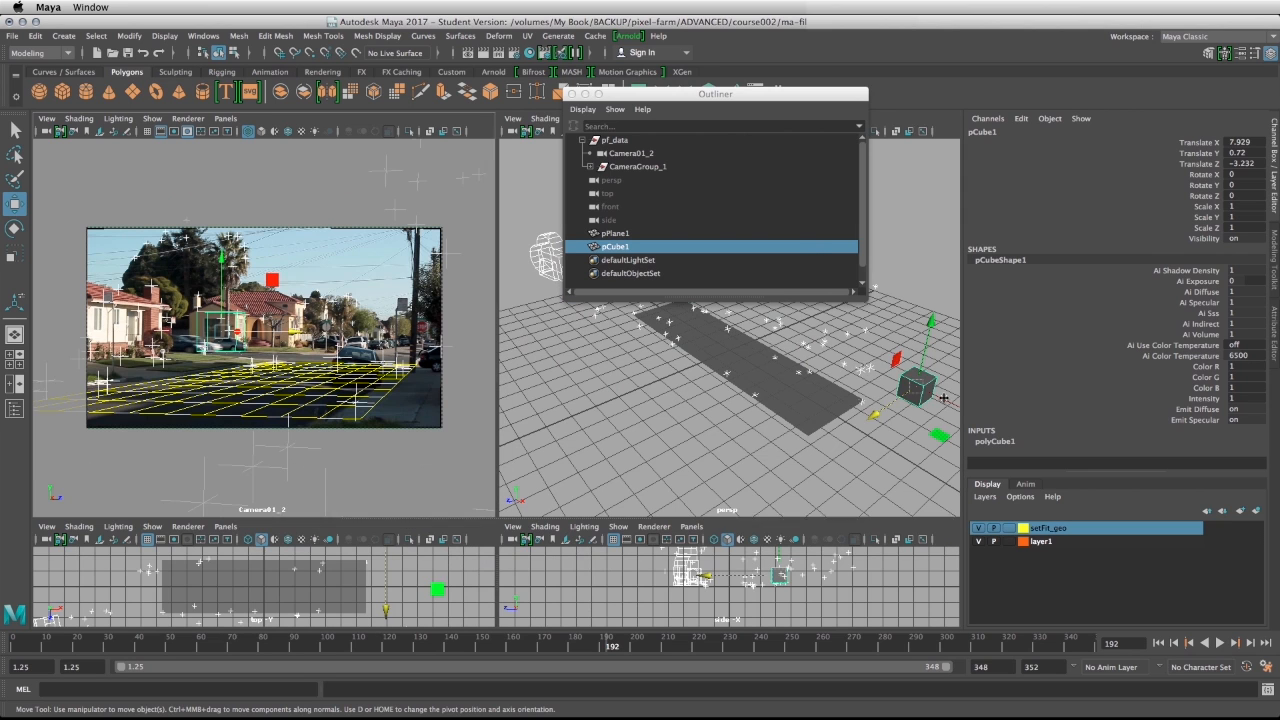
pyautogui.moveTo(930, 396); pyautogui.dragTo(950, 401)
pyautogui.moveTo(876, 419); pyautogui.dragTo(879, 418)
# Step: Snap the cube's pivot to its upper corner and place the cube at the yellow house, about X 19.42, Y 0.89, Z -6.01
pyautogui.keyDown('alt'); pyautogui.moveTo(890, 408); pyautogui.dragTo(750, 416, button='middle'); pyautogui.keyUp('alt')
pyautogui.press('d')
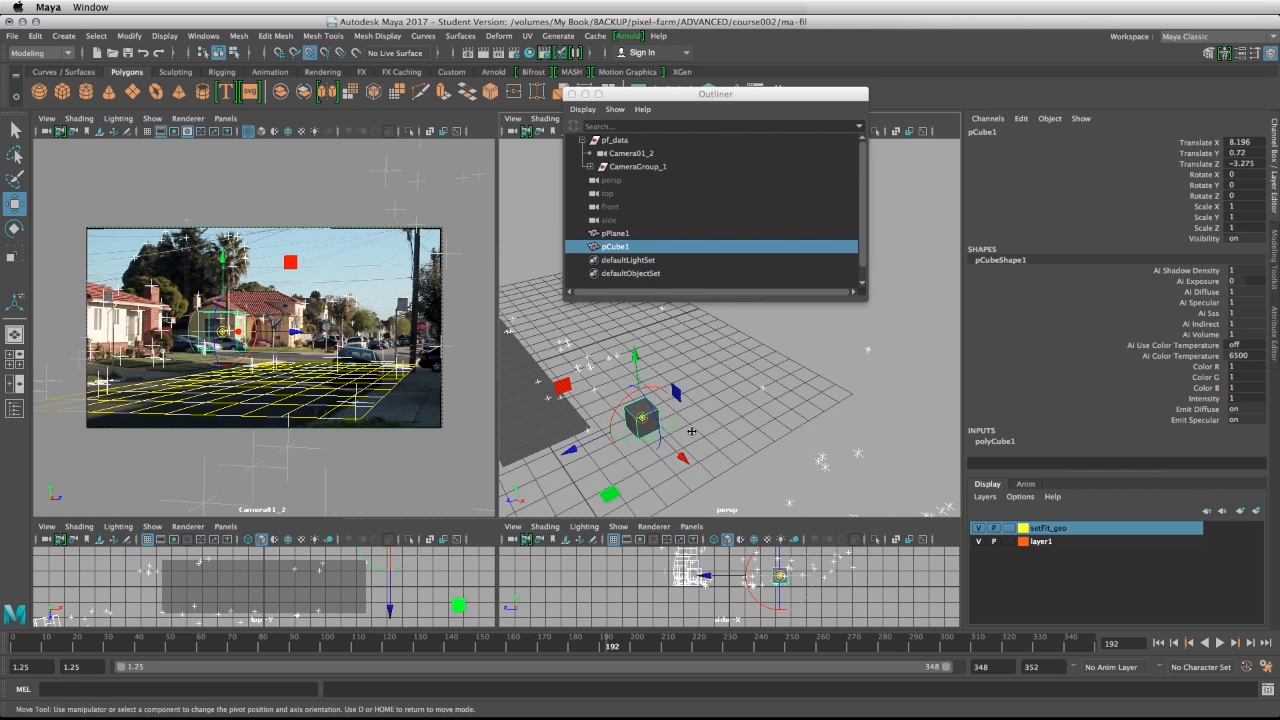
pyautogui.moveTo(640, 417); pyautogui.dragTo(622, 404)
pyautogui.press('v')
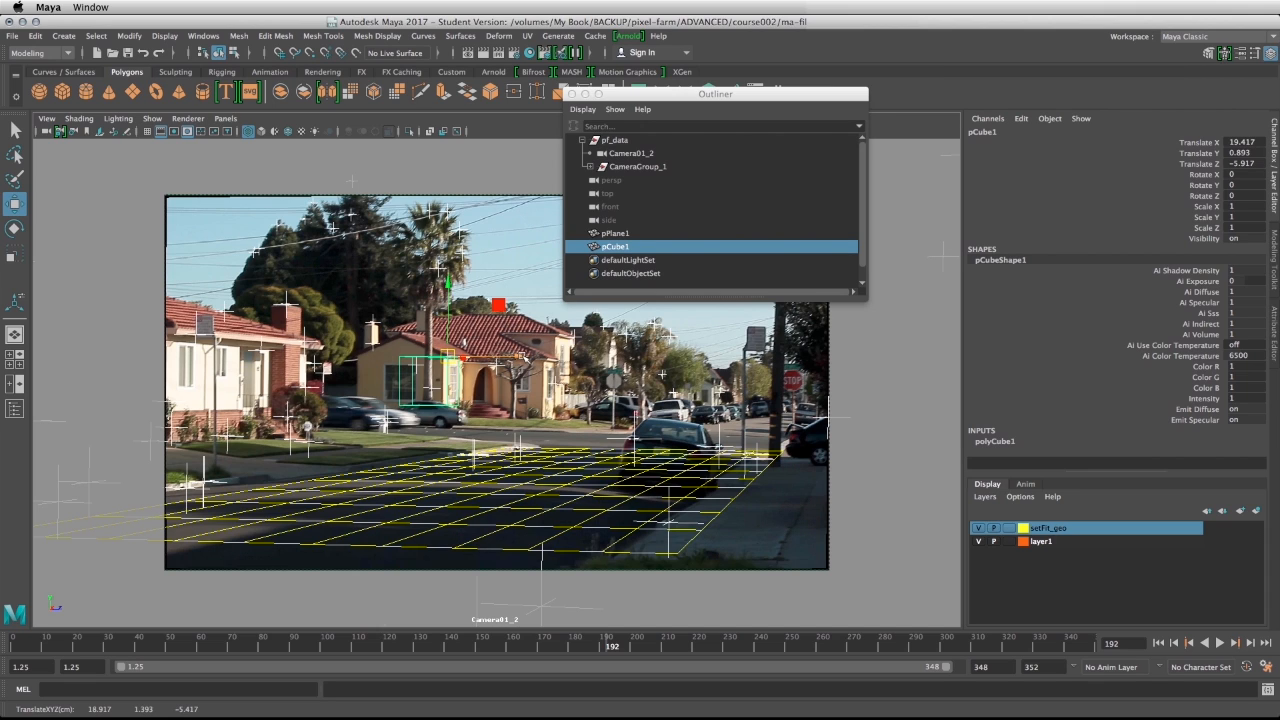
pyautogui.moveTo(524, 358); pyautogui.dragTo(518, 356)
pyautogui.press('r')
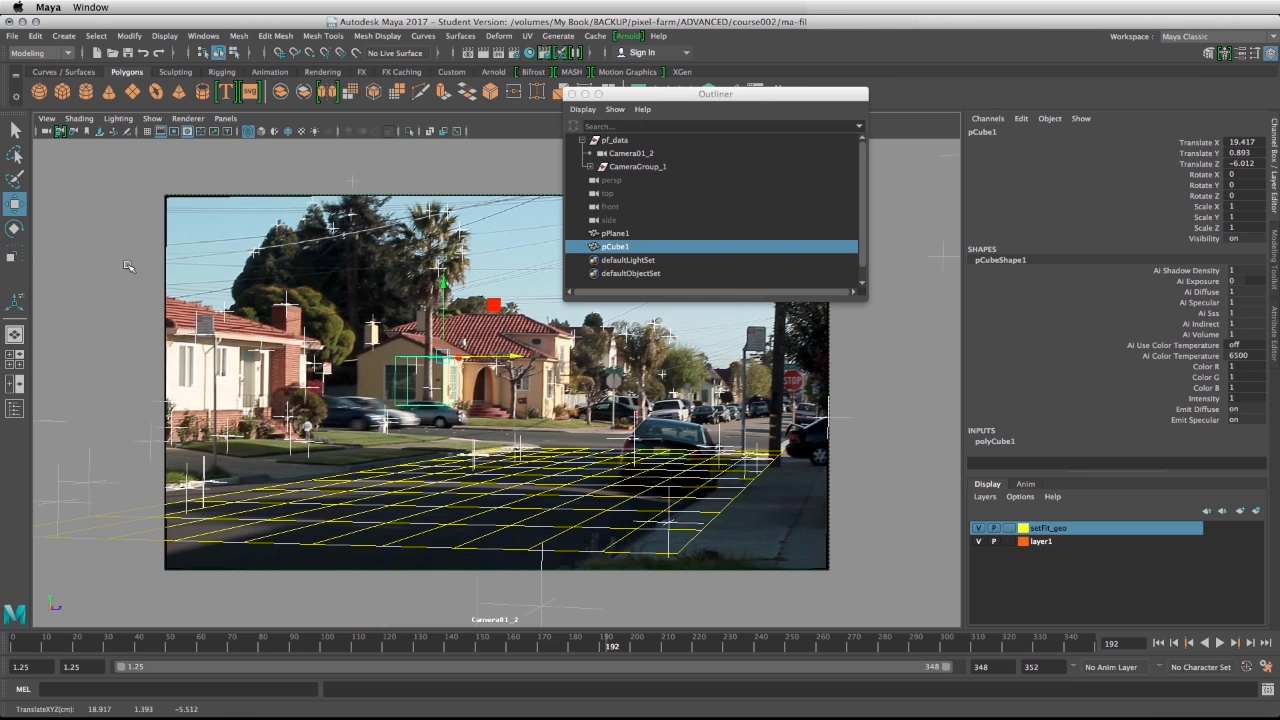
# Step: Scale the cube to about X 1.884 and Z 1.793, and extrude its top face upward to add a section
pyautogui.press('space')
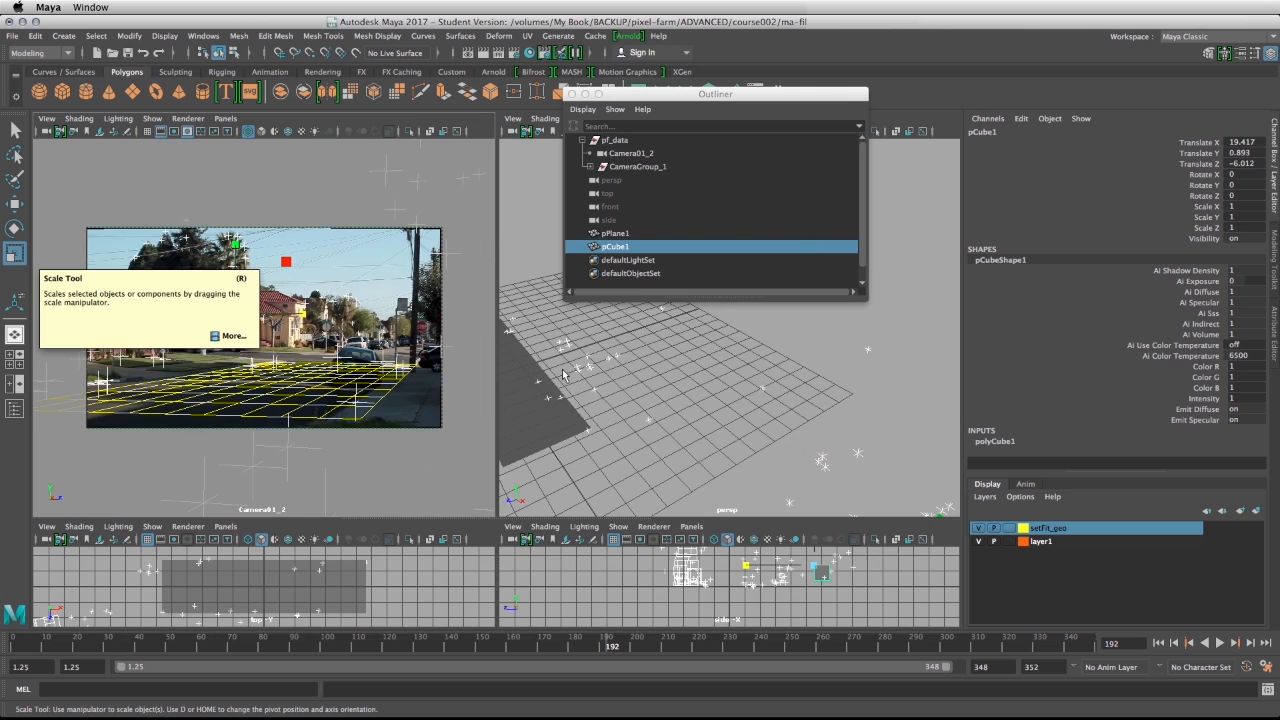
pyautogui.moveTo(740, 422); pyautogui.dragTo(916, 447)
pyautogui.rightClick(798, 398)
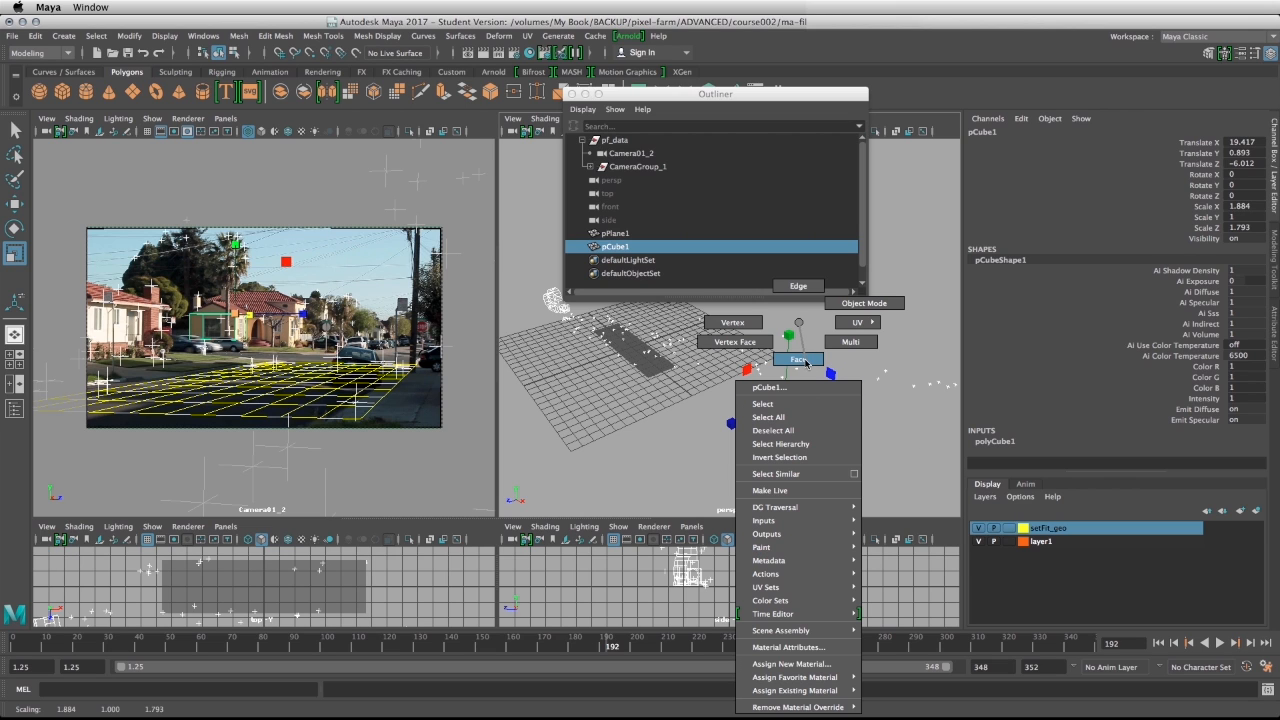
pyautogui.click(806, 365)
pyautogui.click(798, 400)
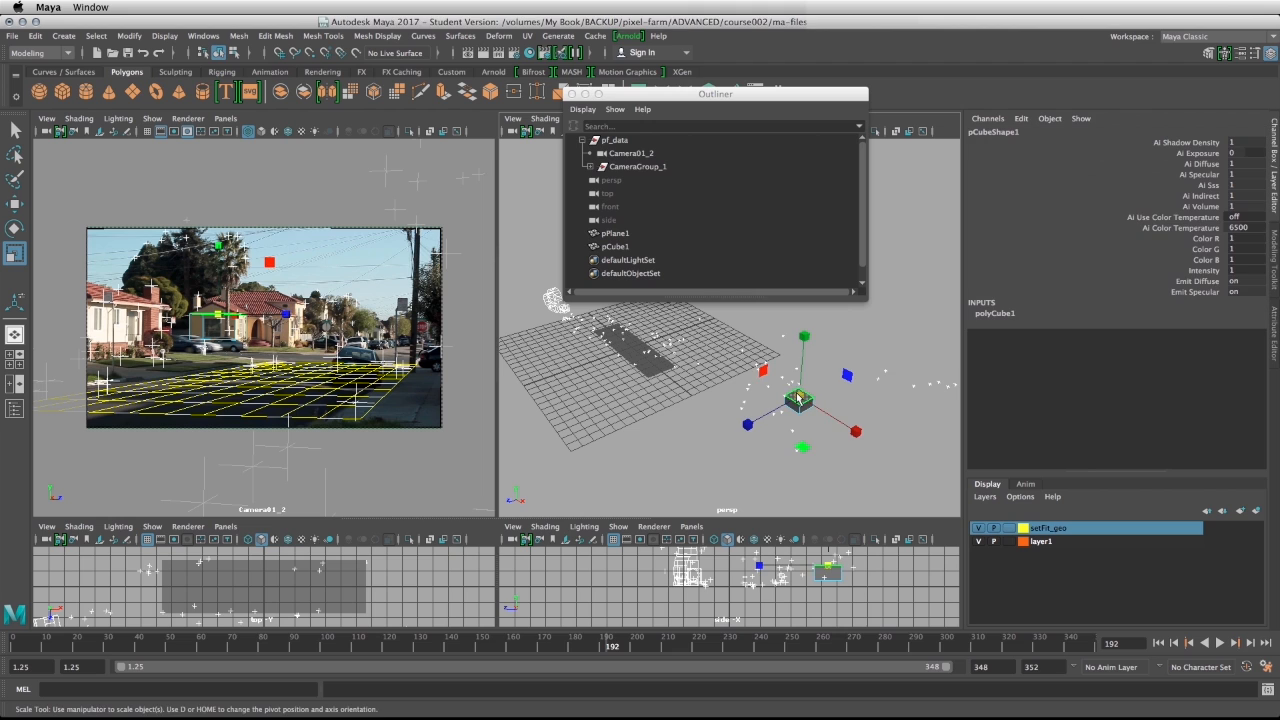
pyautogui.click(445, 93)
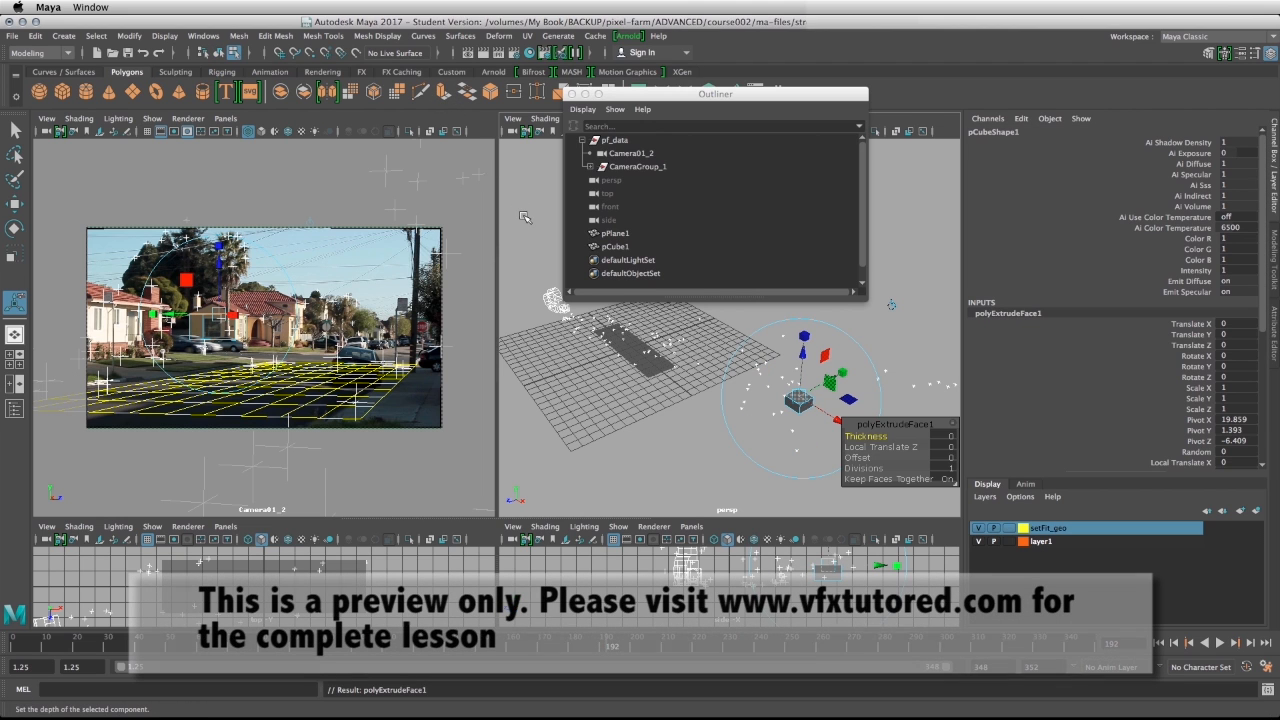
pyautogui.click(14, 205)
pyautogui.moveTo(808, 333); pyautogui.dragTo(817, 333)
# Step: In the top view, cut the cube's top face across its middle, parallel to the X axis, using Multi-Cut
pyautogui.press('space')
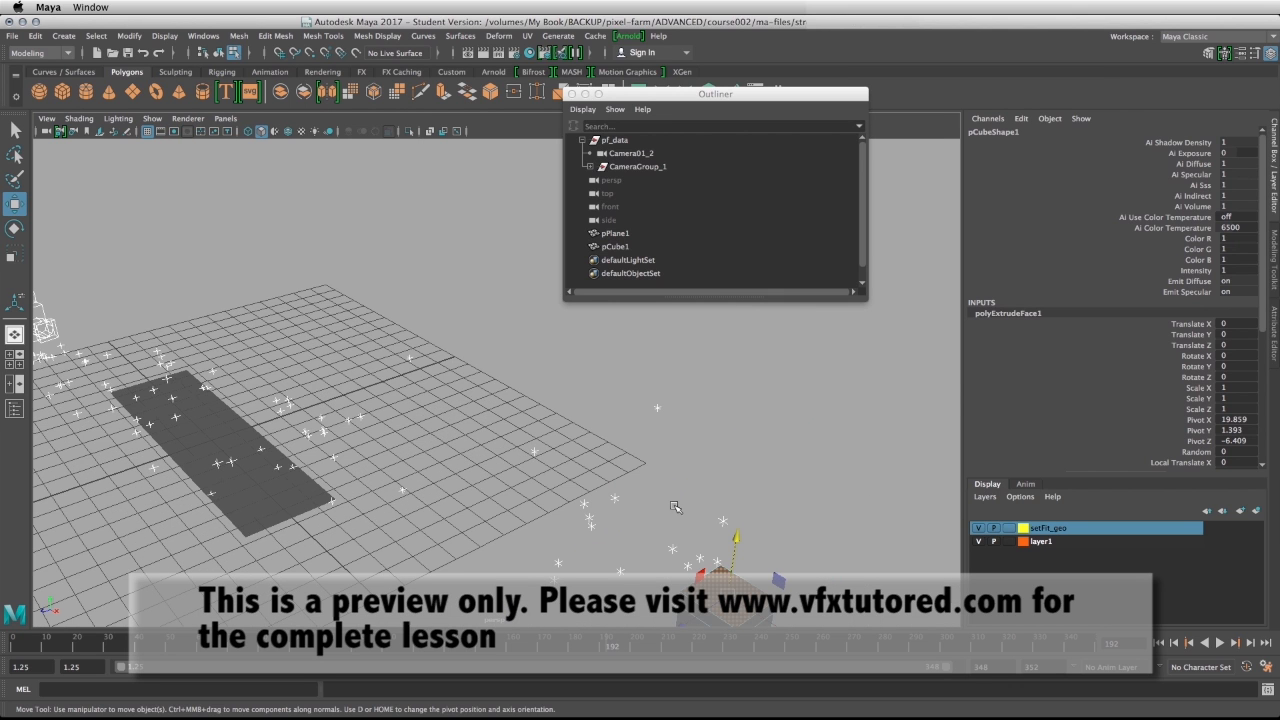
pyautogui.keyDown('alt'); pyautogui.moveTo(675, 507); pyautogui.dragTo(580, 433, button='middle'); pyautogui.keyUp('alt')
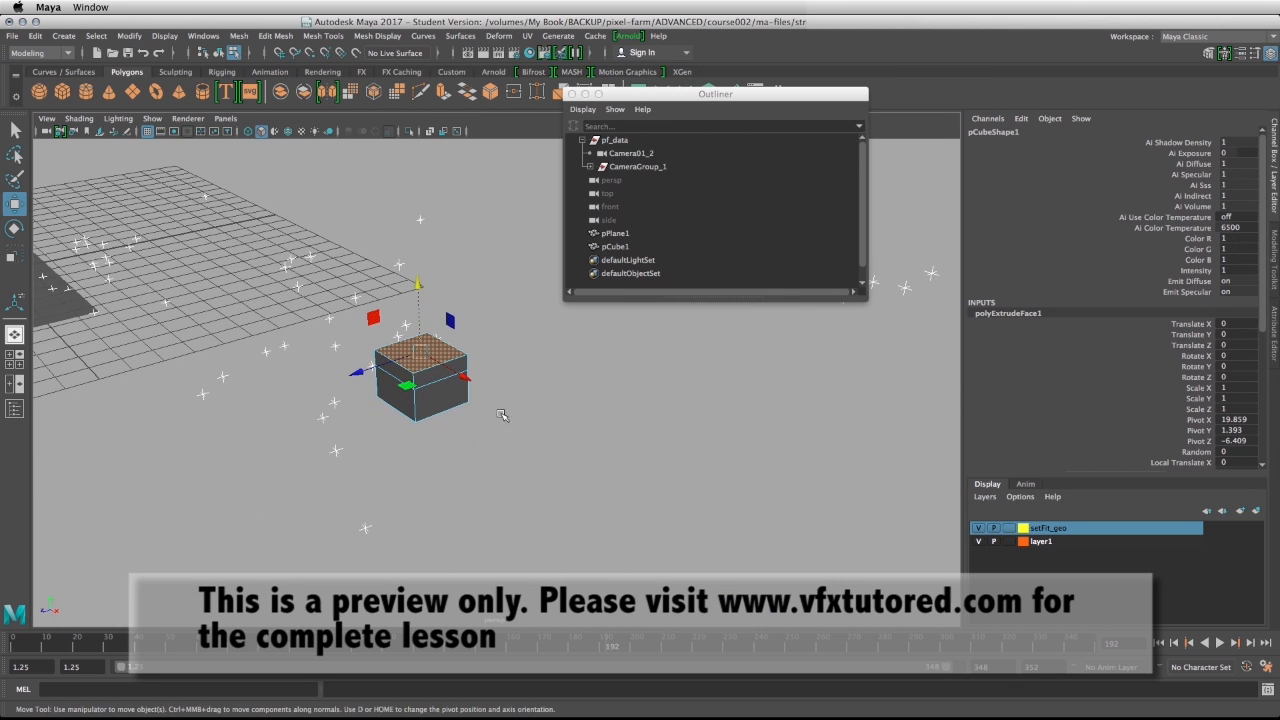
pyautogui.click(226, 119)
pyautogui.moveTo(251, 158)
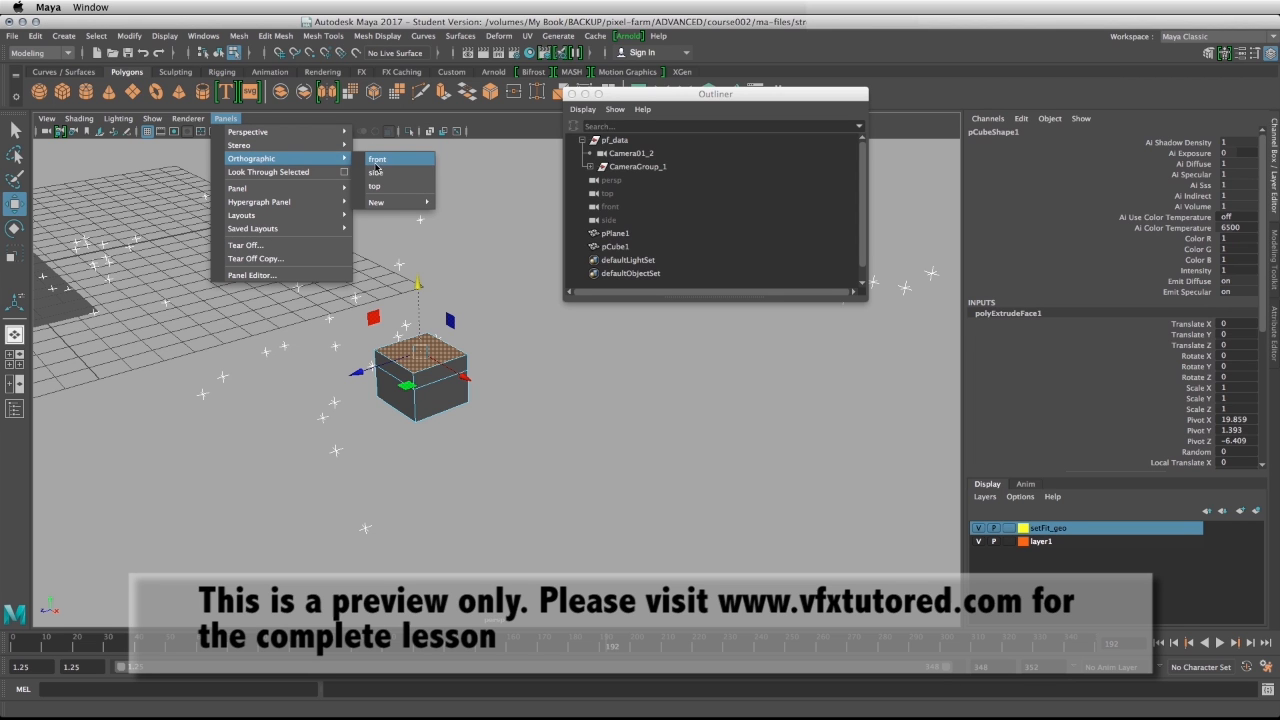
pyautogui.click(388, 186)
pyautogui.press('f')
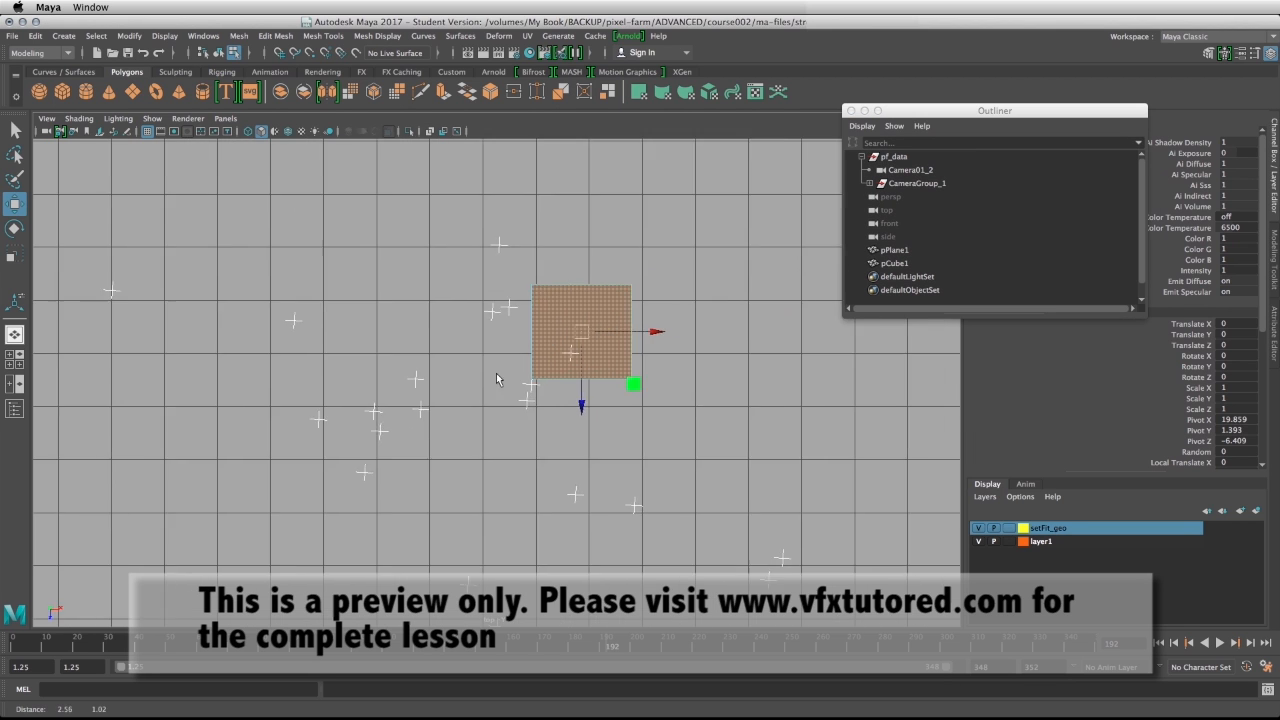
pyautogui.click(422, 93)
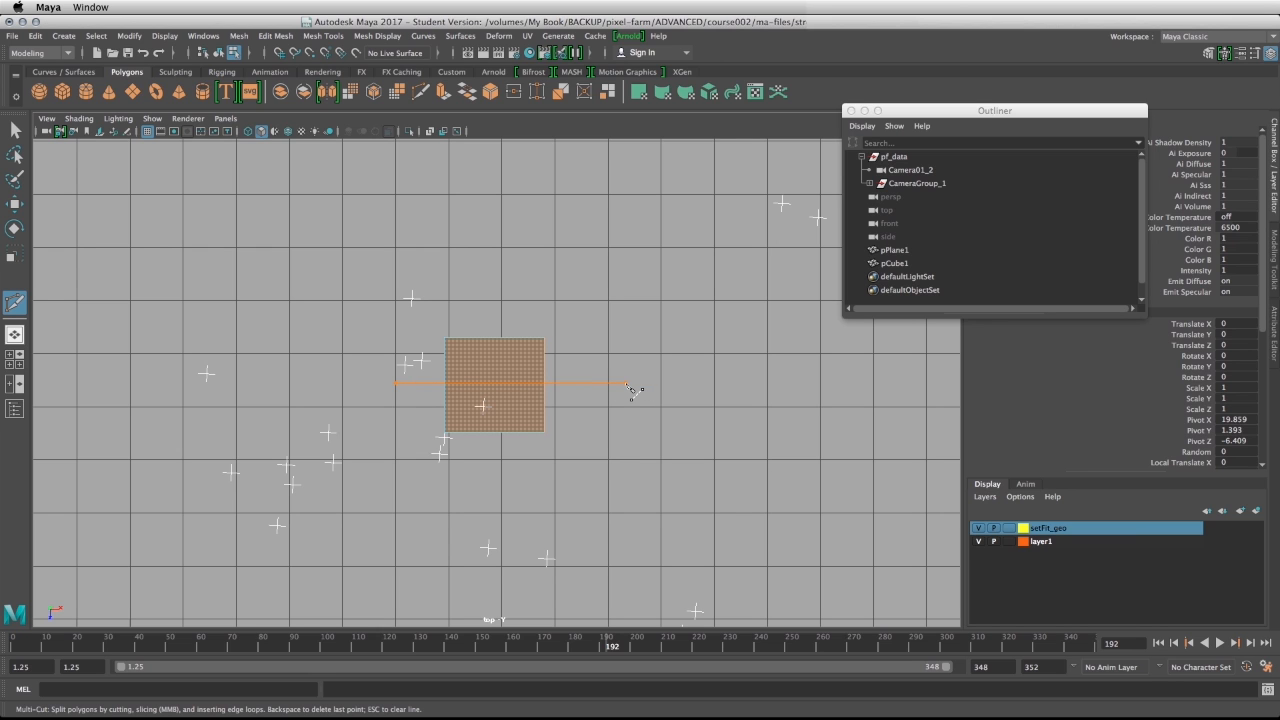
pyautogui.moveTo(629, 387); pyautogui.dragTo(625, 388)
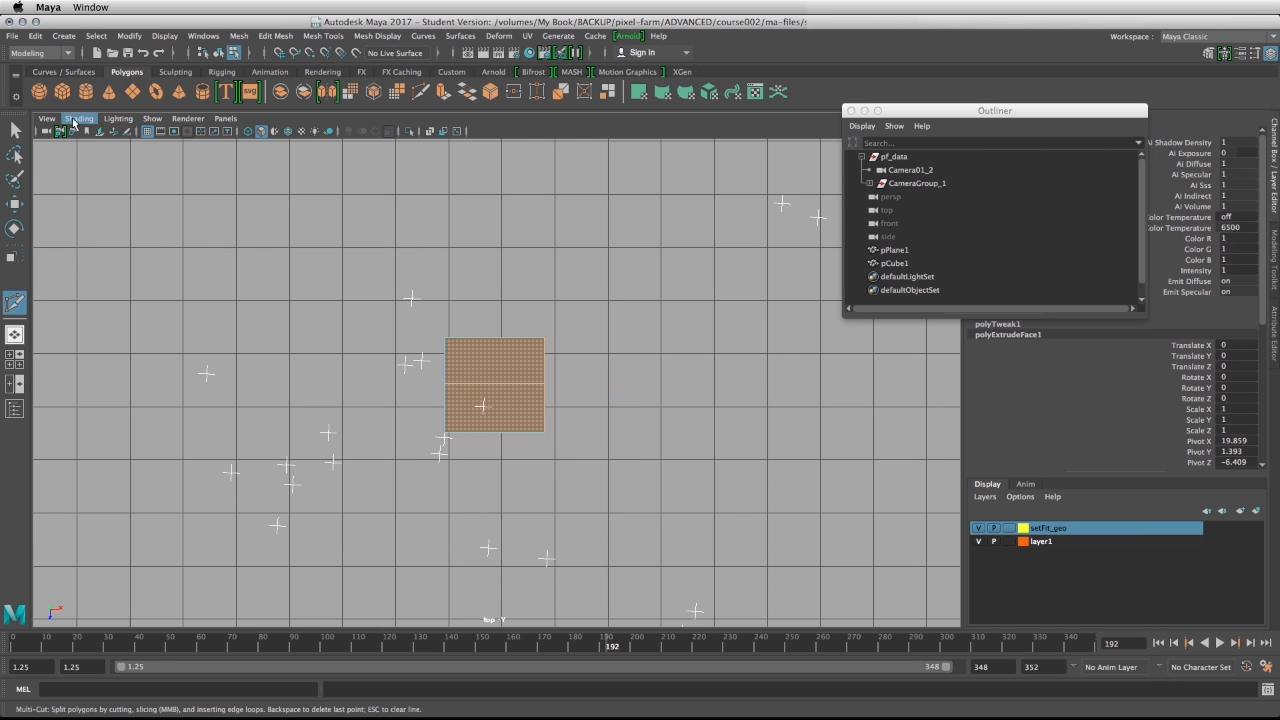
# Step: Raise the new middle edge on the cube's top to form a pitched roof ridge matching the yellow house
pyautogui.press('w')
pyautogui.press('space')
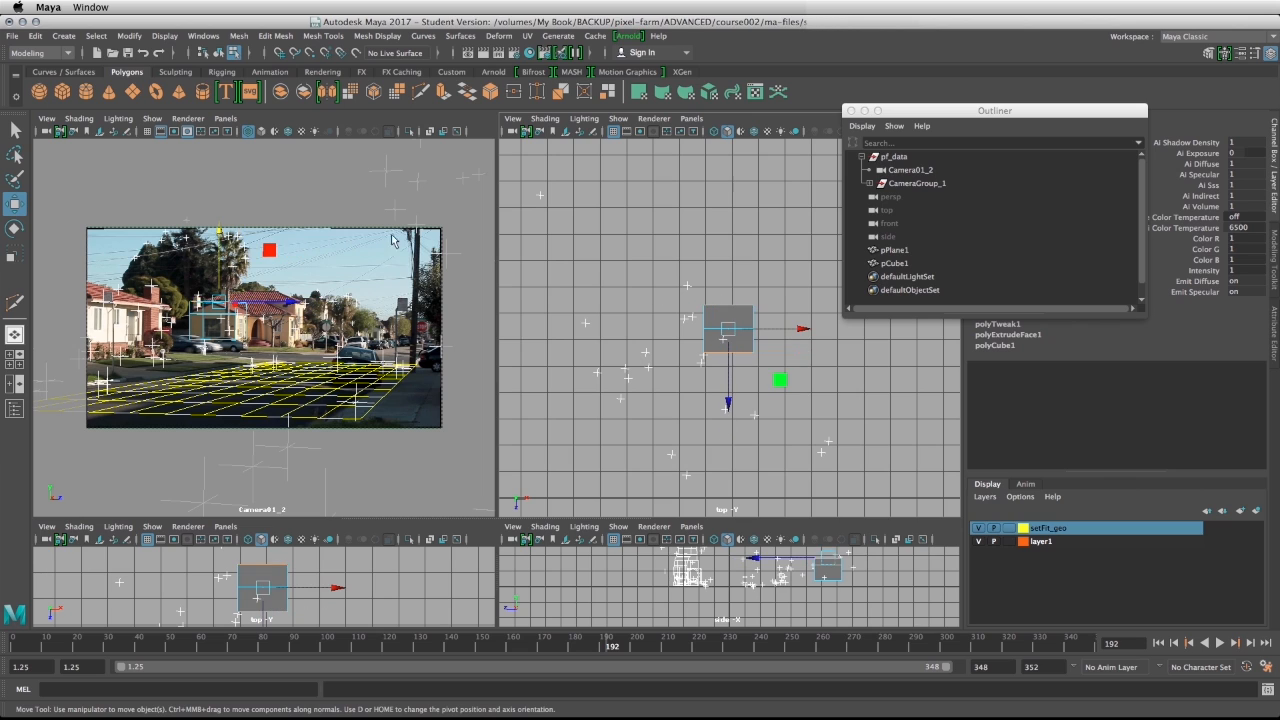
pyautogui.click(219, 305)
pyautogui.moveTo(224, 237); pyautogui.dragTo(228, 242)
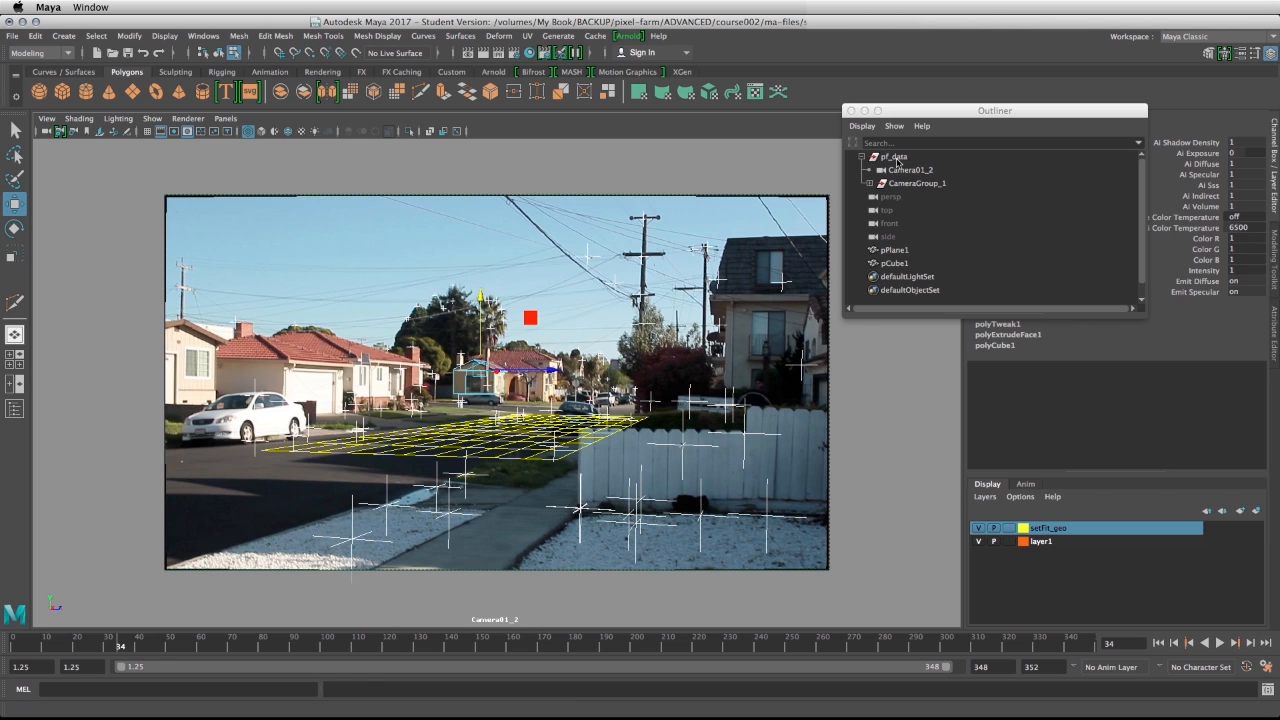
# Step: Scale the house-shaped cube vertically to about Y 1.31
pyautogui.click(896, 158)
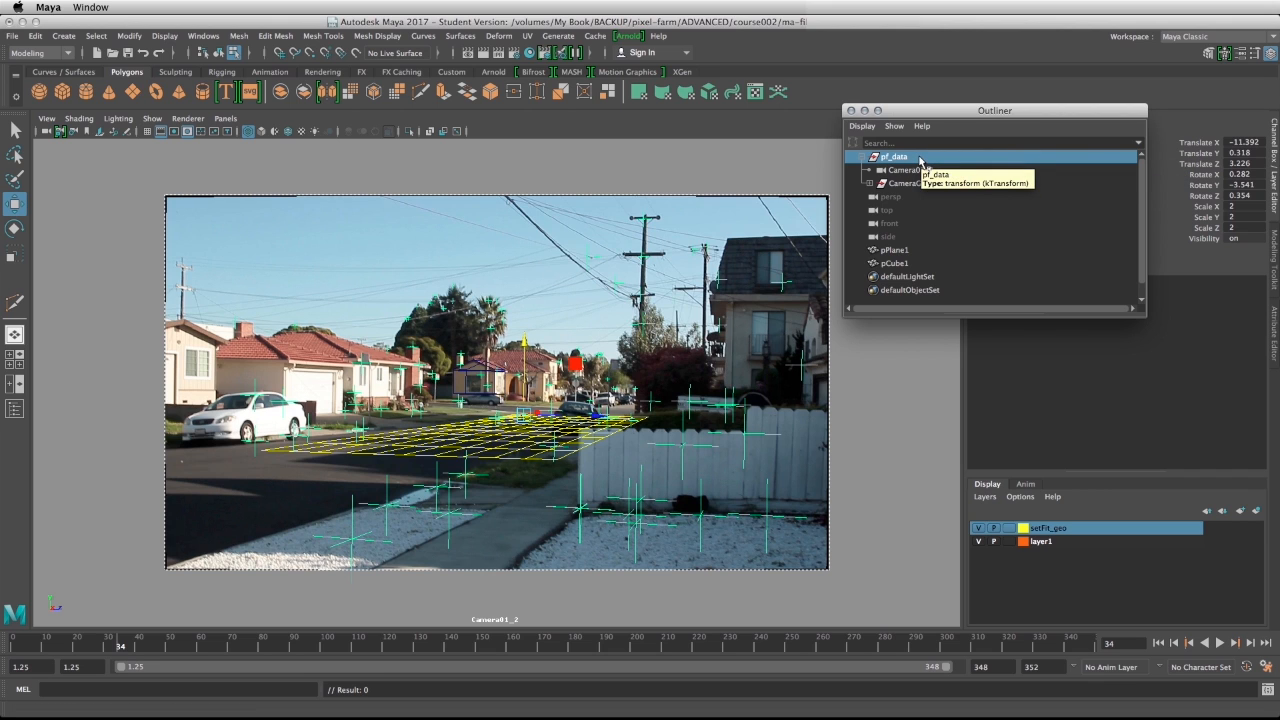
pyautogui.press('space')
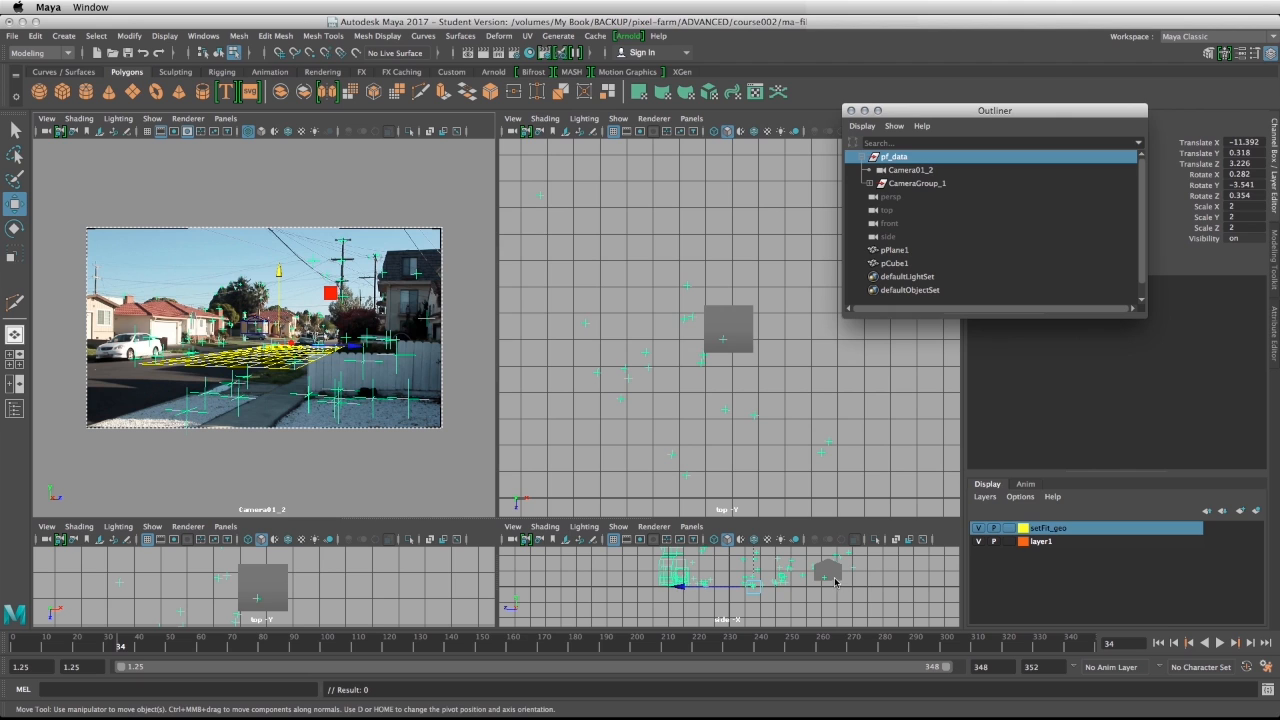
pyautogui.click(738, 309)
pyautogui.press('r')
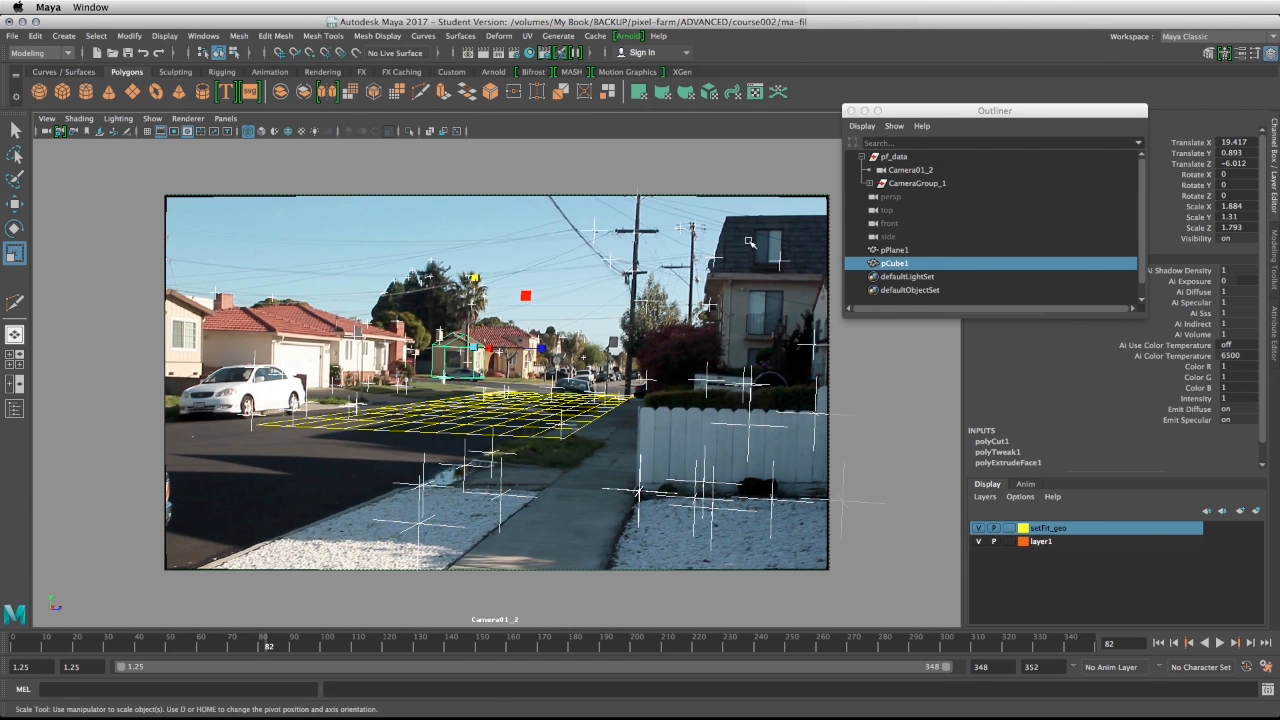
# Step: Parent the set-fit objects pPlane1 and pCube1 under the pf_data group
pyautogui.click(897, 250)
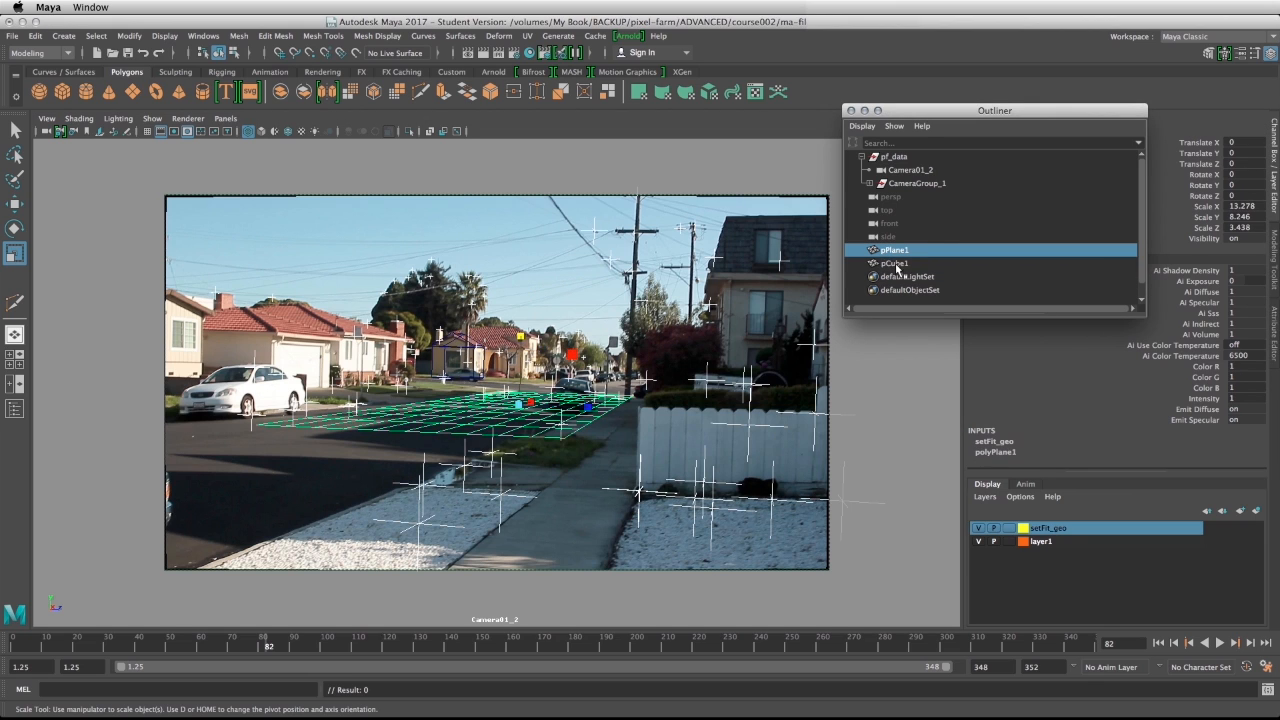
pyautogui.click(897, 265)
pyautogui.moveTo(897, 265); pyautogui.dragTo(914, 160, button='middle')
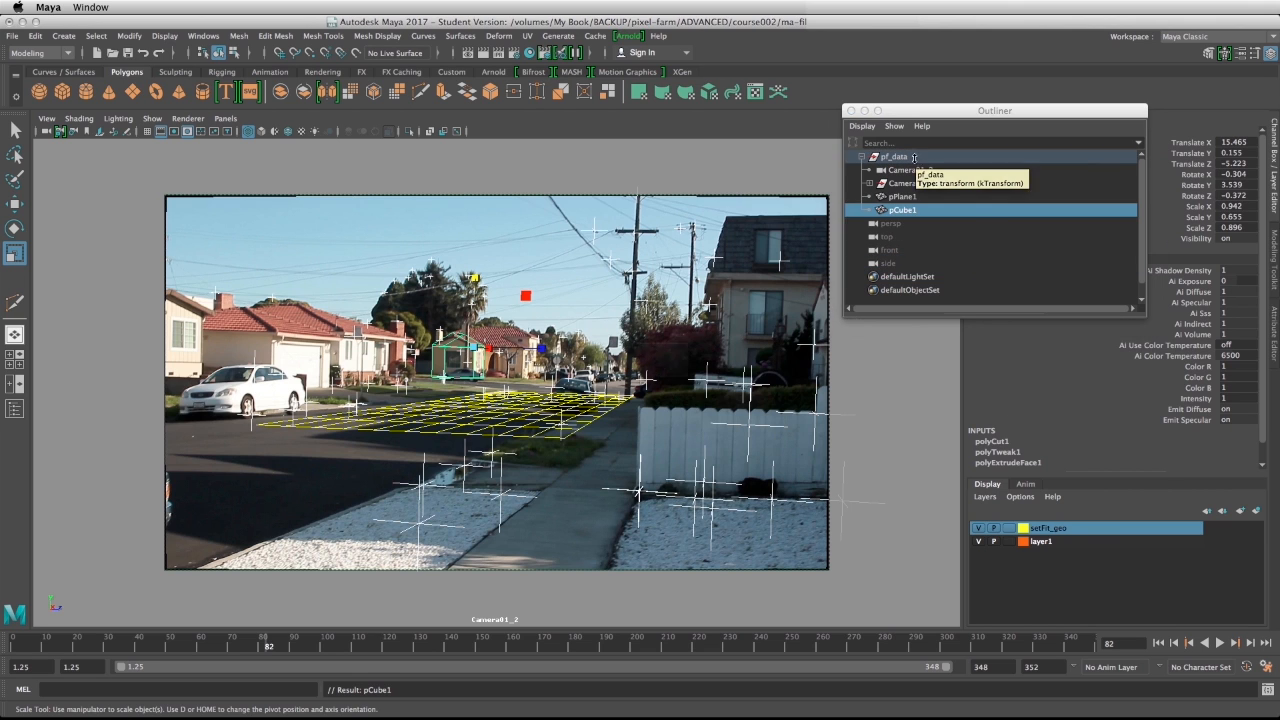
# Step: Save the scene under the new name streetZoom-set.ma as Maya ASCII, accepting the student version notice
pyautogui.press('q')
pyautogui.press('super+shift+s')
pyautogui.click(429, 525)
pyautogui.write('-set.ma')
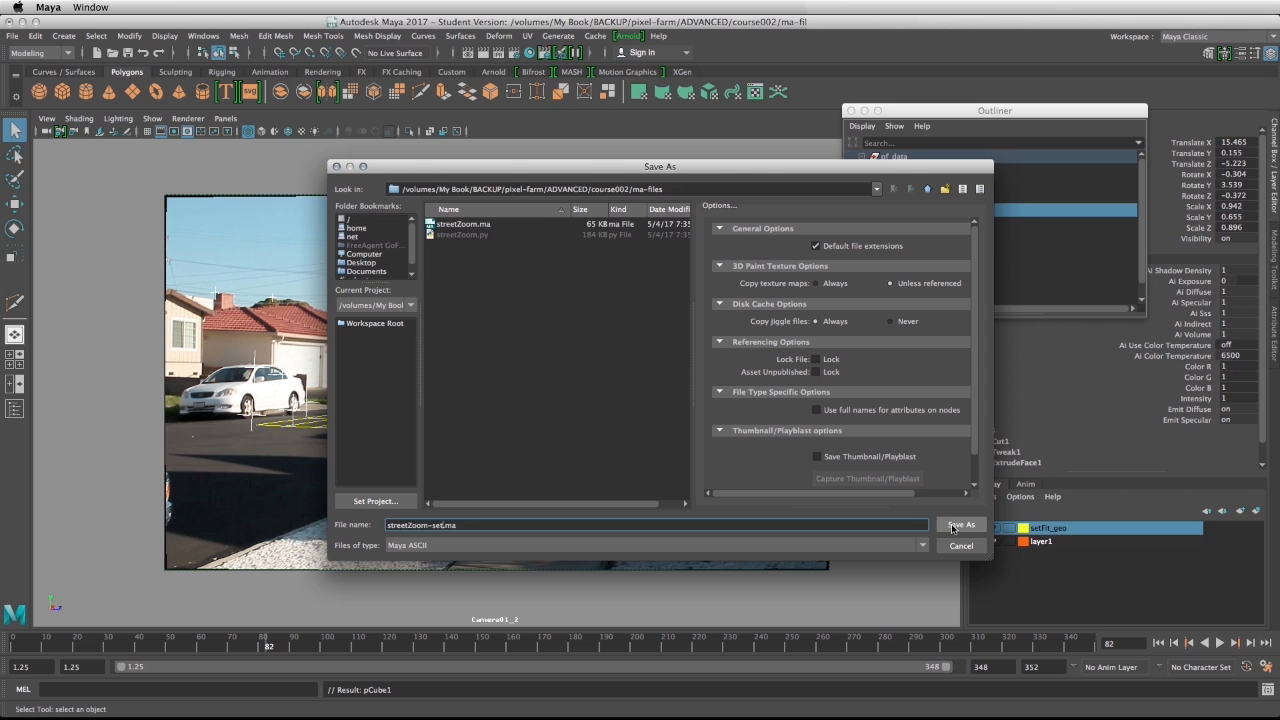
pyautogui.click(958, 525)
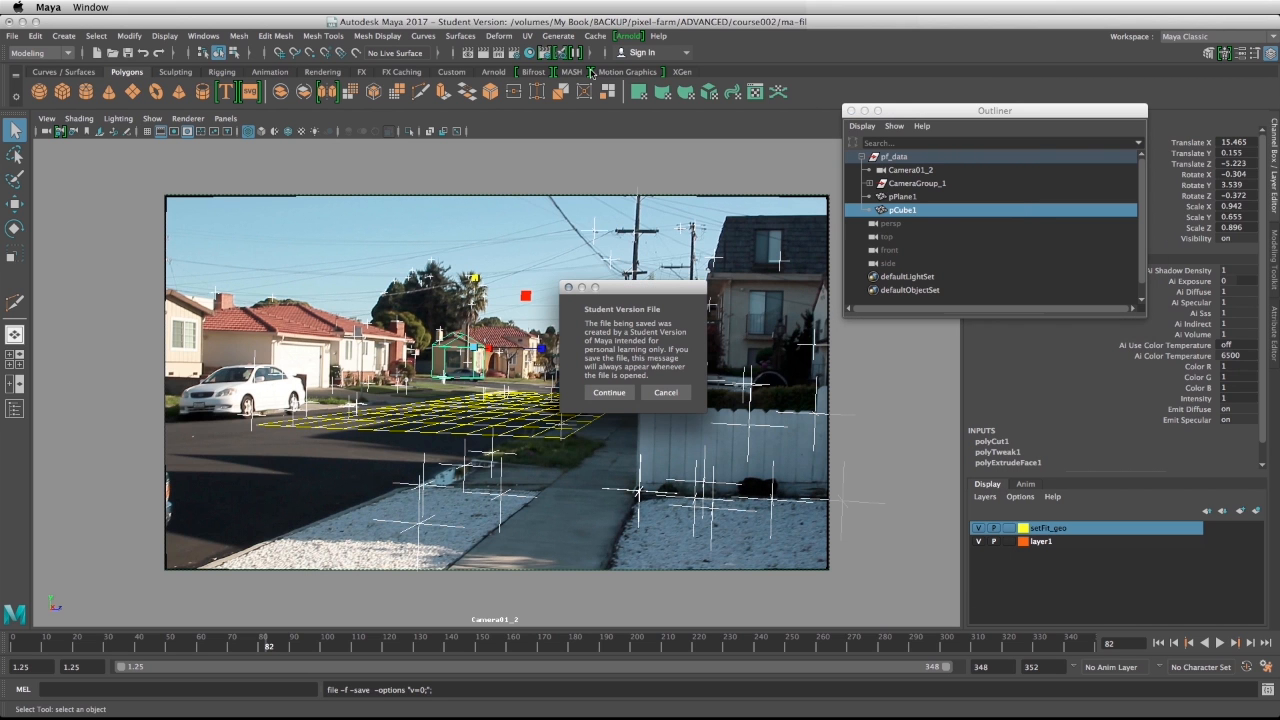
pyautogui.click(609, 392)
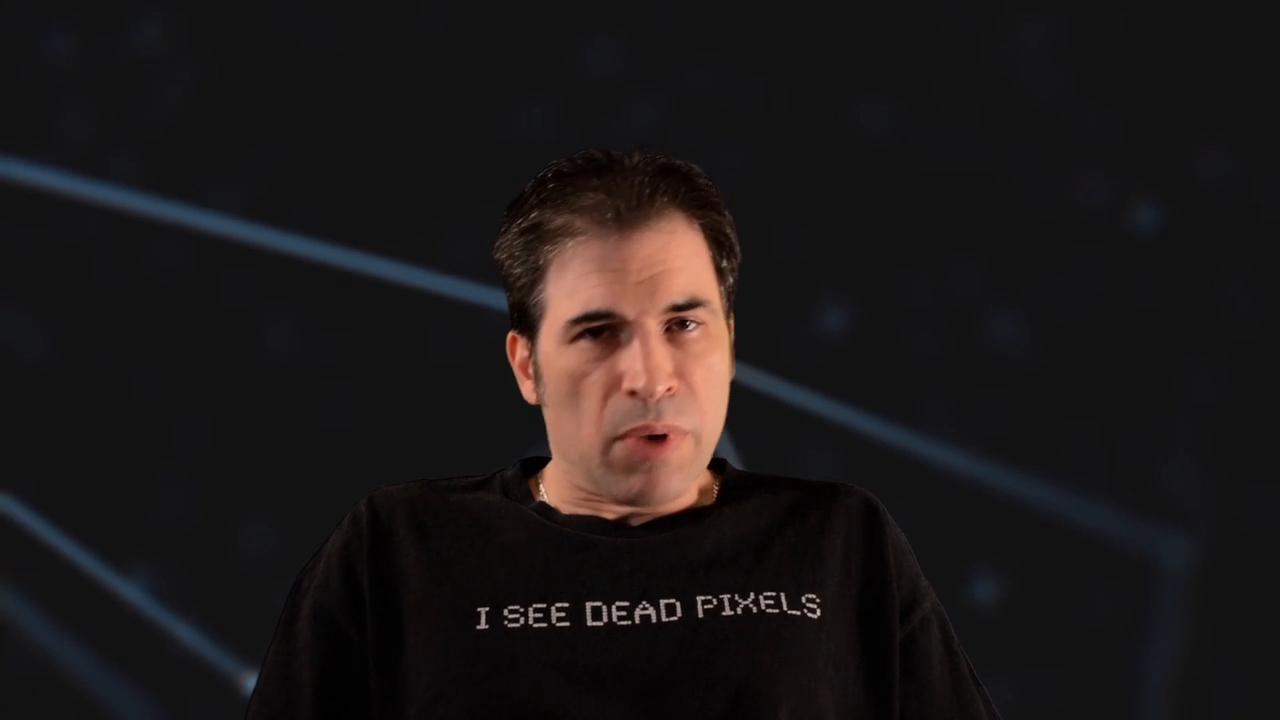